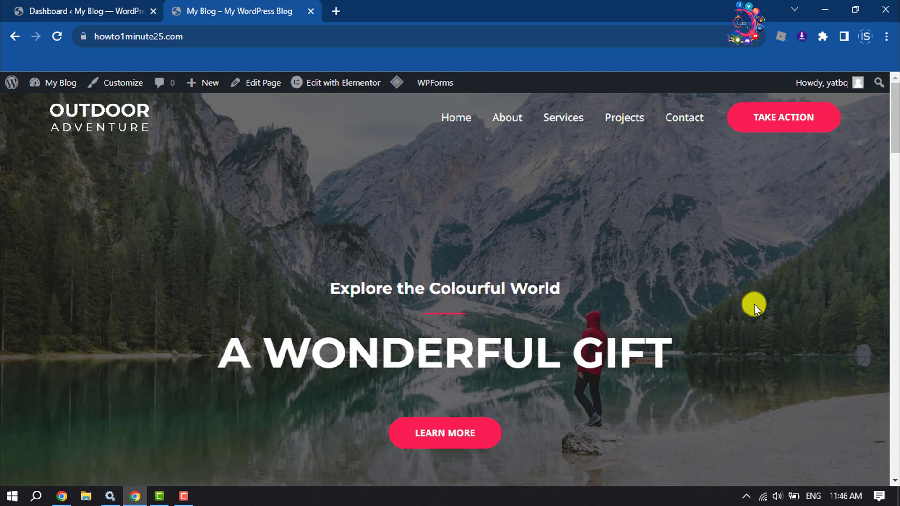
- Search plugins for 'site offline', then install and activate Site Offline Or Coming Soon
left_click(47, 10)
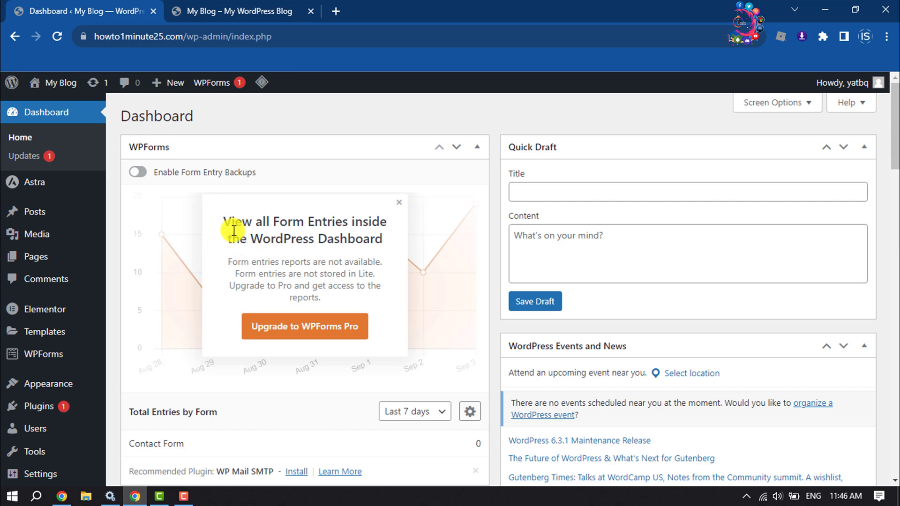
mouse_move(34, 405)
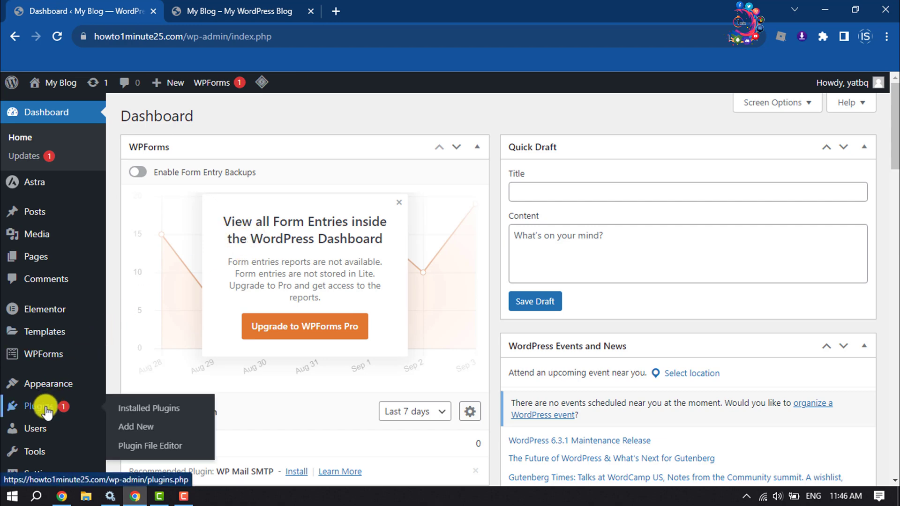
left_click(143, 429)
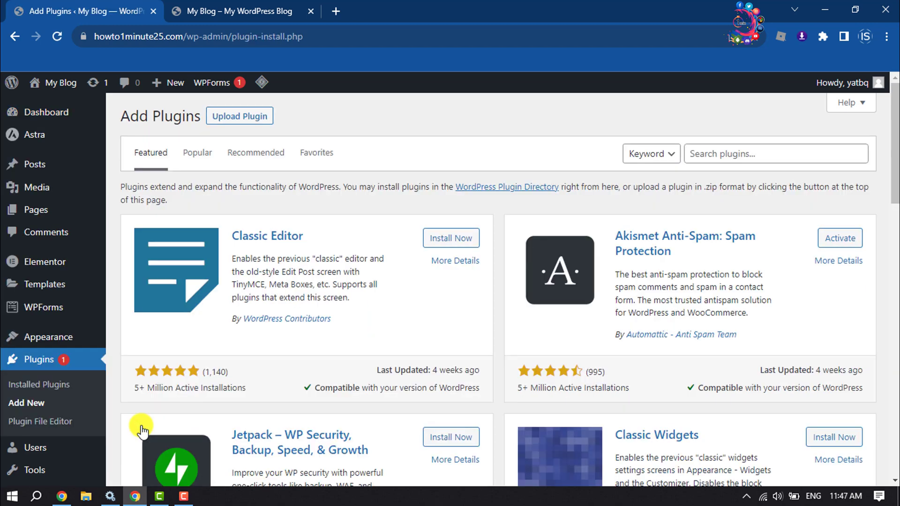
left_click(731, 153)
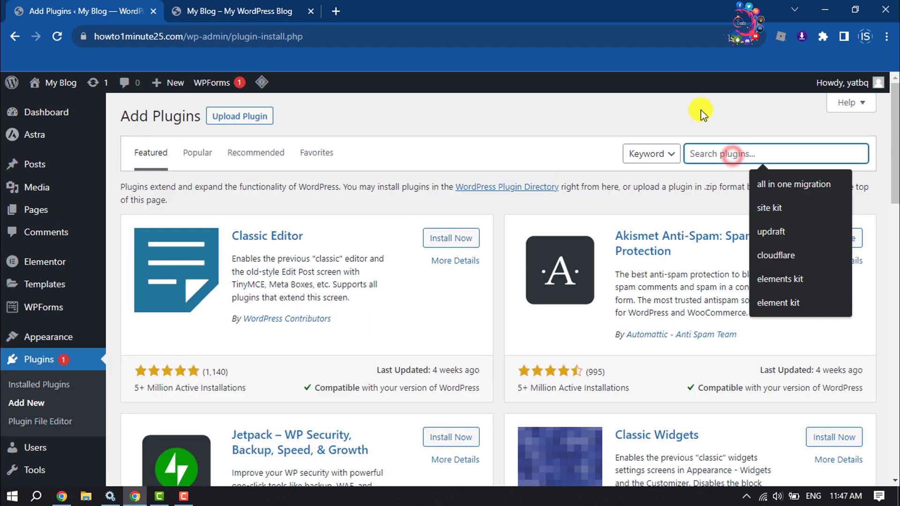
type("siteoffline")
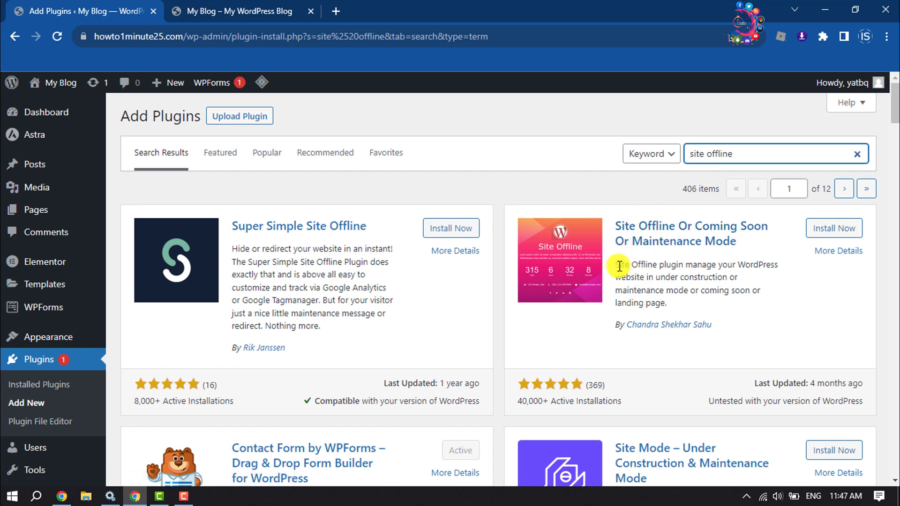
left_click(834, 228)
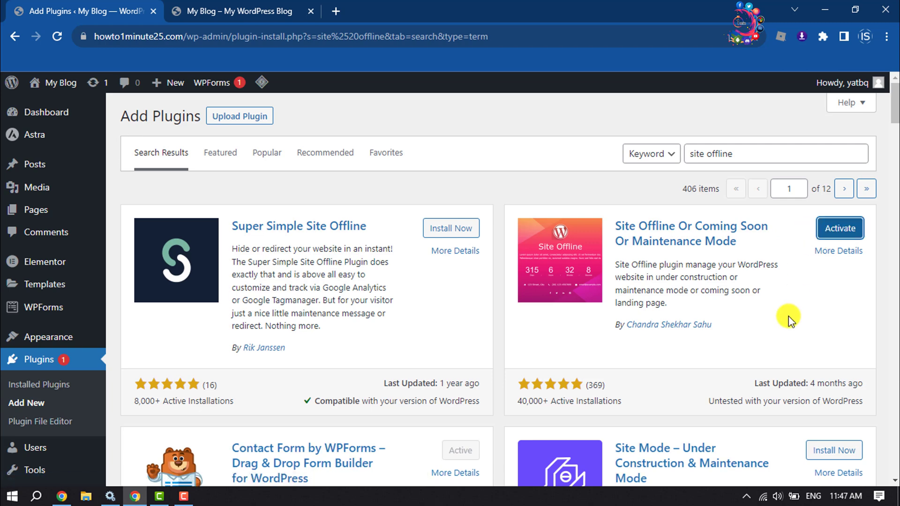
left_click(837, 231)
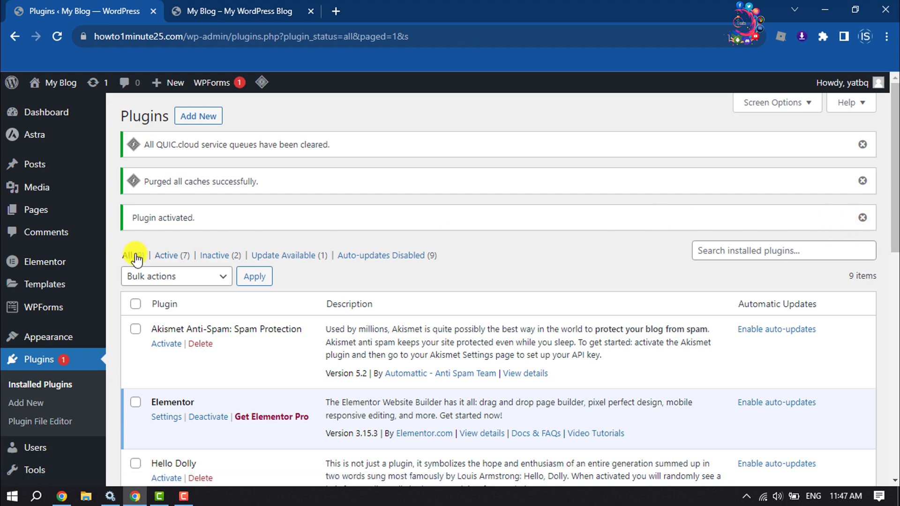
scroll(51, 260, "down", 5)
scroll(51, 261, "down", 3)
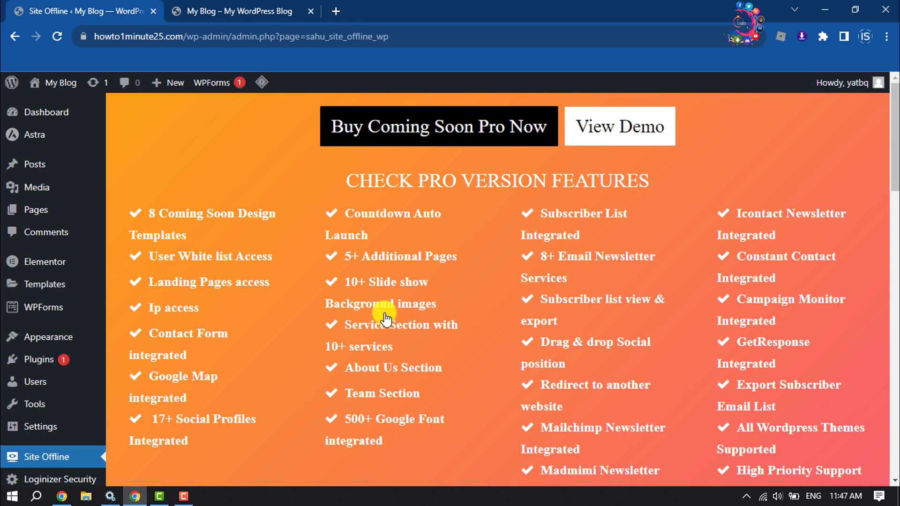
scroll(385, 317, "down", 3)
scroll(382, 316, "down", 3)
scroll(379, 318, "down", 2)
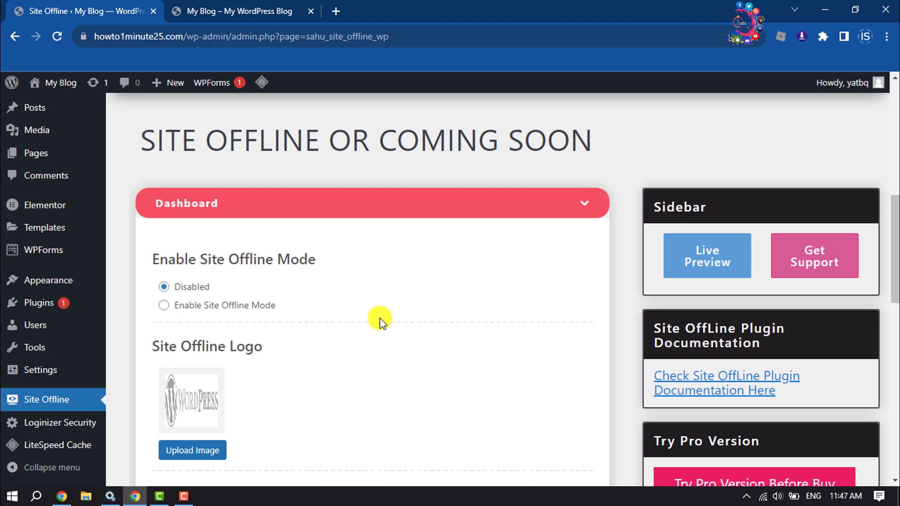
scroll(379, 317, "down", 3)
scroll(379, 320, "down", 2)
scroll(363, 338, "down", 4)
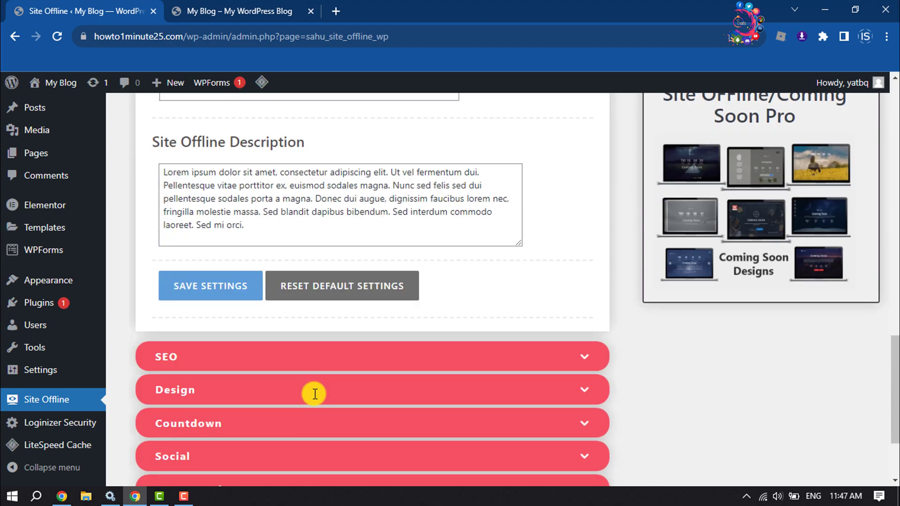
scroll(316, 394, "down", 1)
scroll(316, 394, "up", 5)
scroll(319, 375, "up", 1)
scroll(320, 375, "up", 4)
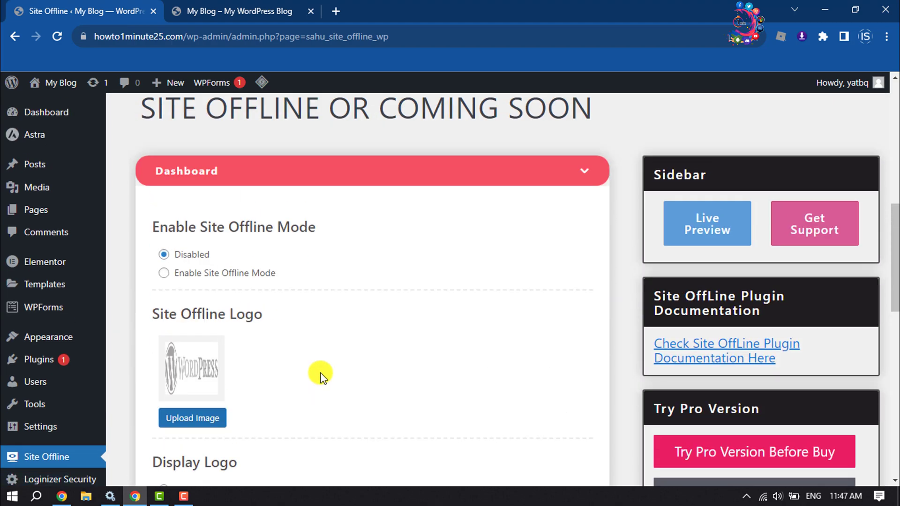
scroll(320, 374, "up", 2)
scroll(320, 374, "up", 1)
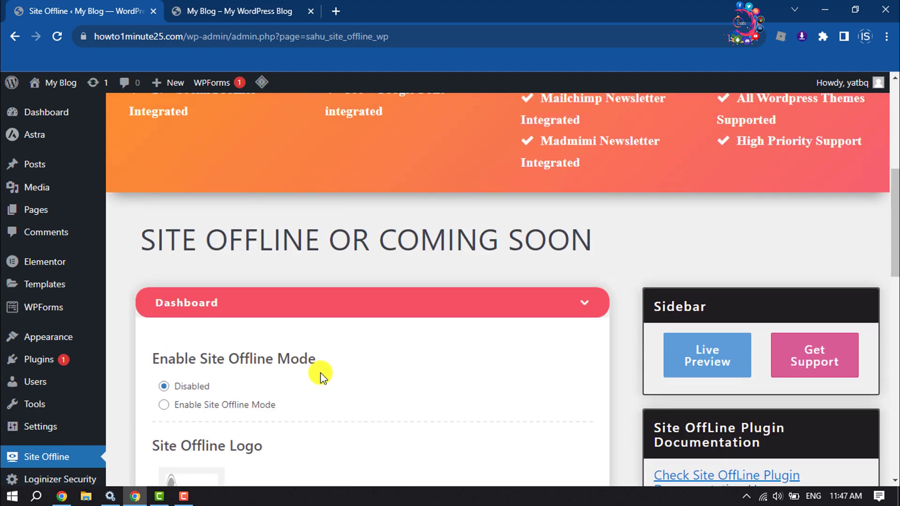
scroll(321, 346, "up", 1)
scroll(322, 347, "up", 5)
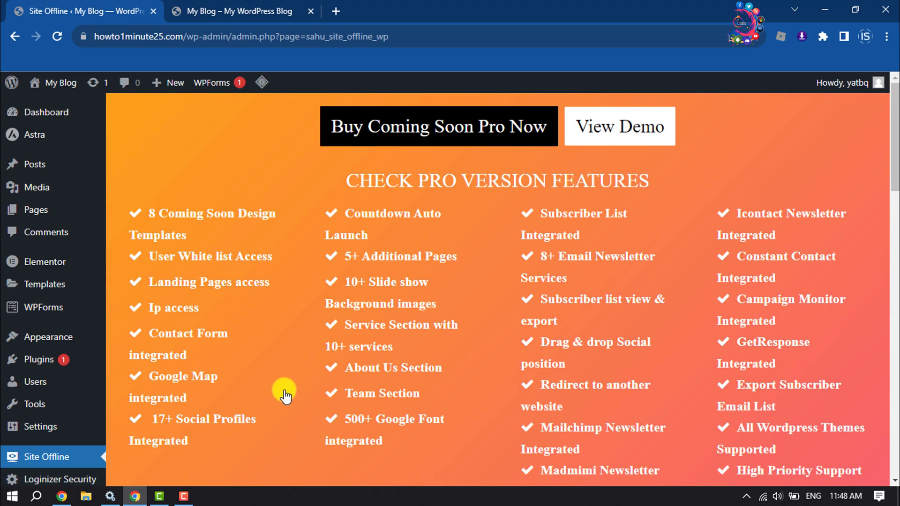
scroll(507, 282, "down", 5)
scroll(398, 346, "down", 2)
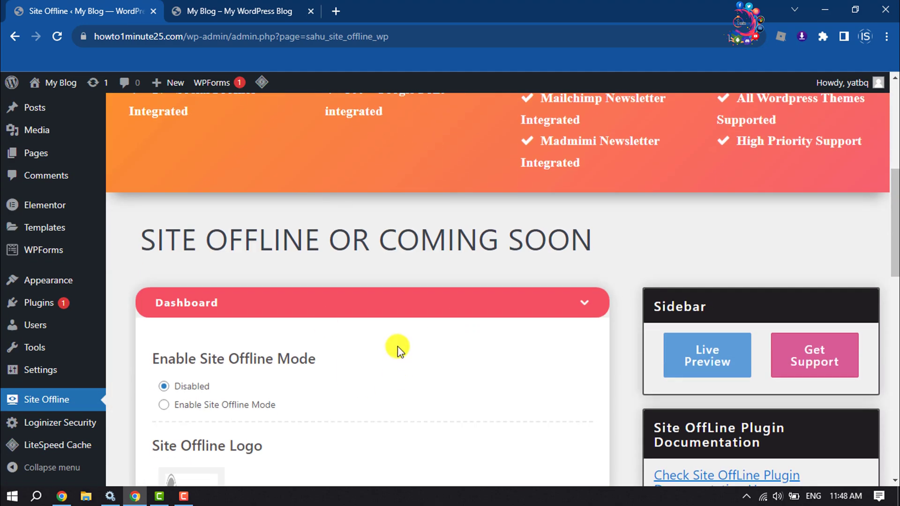
scroll(397, 347, "up", 5)
scroll(397, 346, "up", 2)
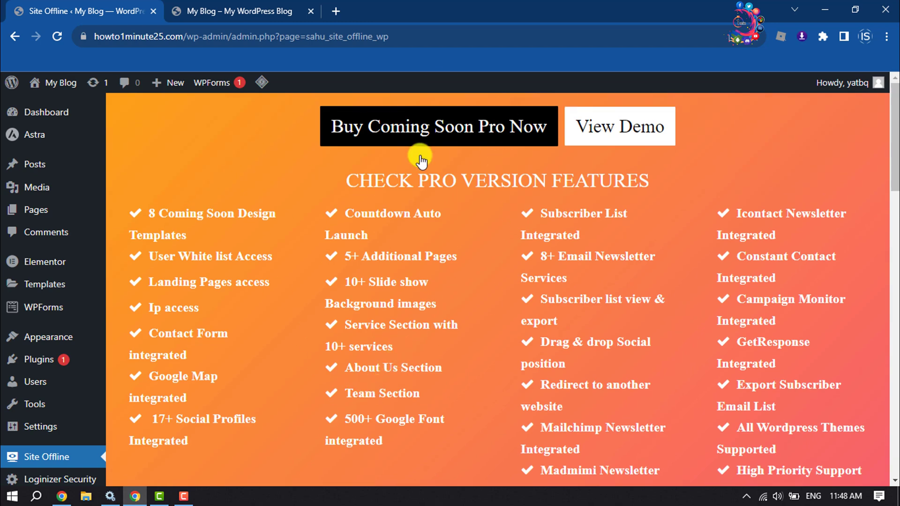
scroll(492, 218, "down", 6)
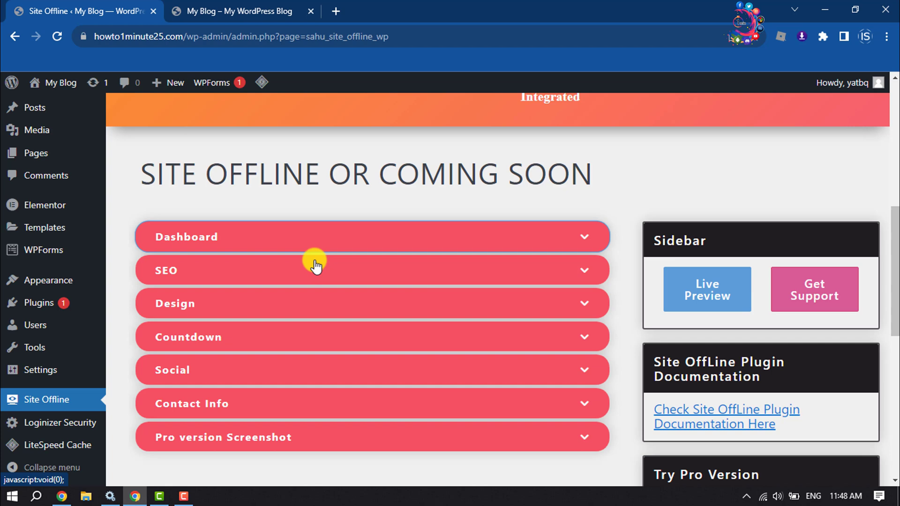
- Enable site offline mode in the plugin's Dashboard settings
left_click(224, 237)
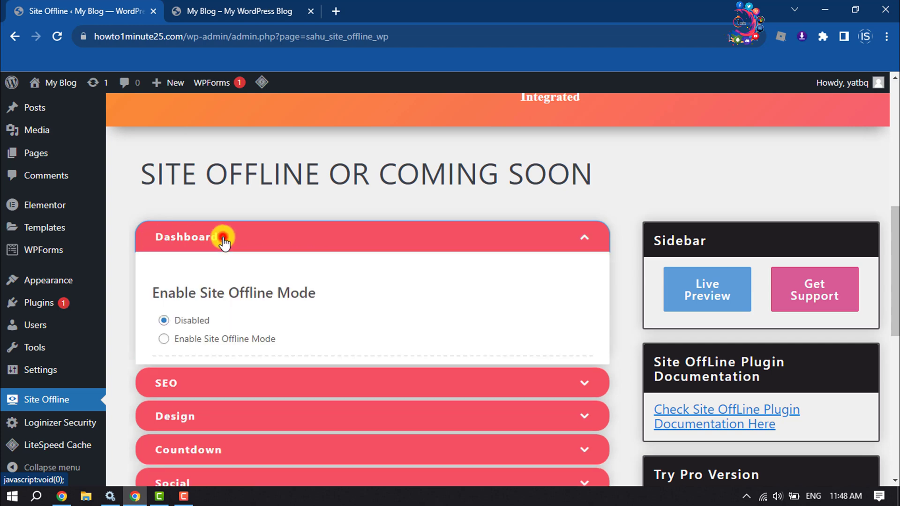
scroll(224, 238, "down", 2)
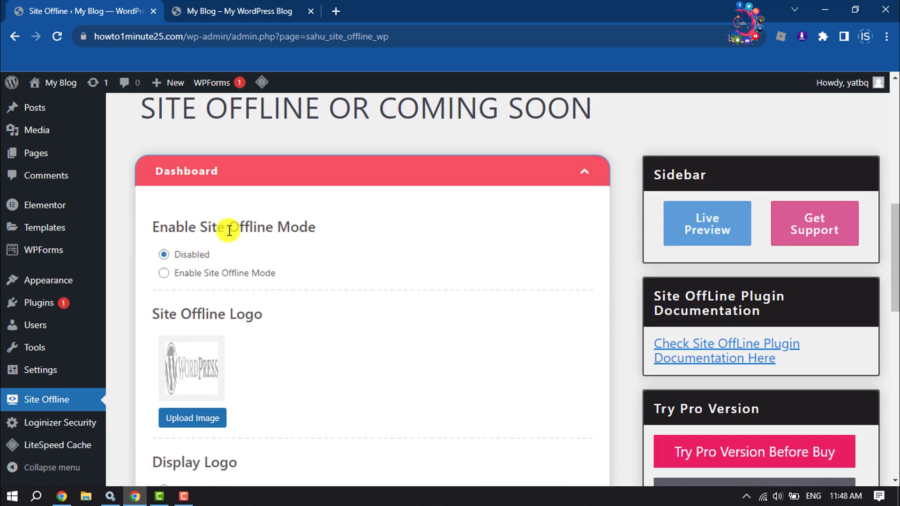
left_click(162, 273)
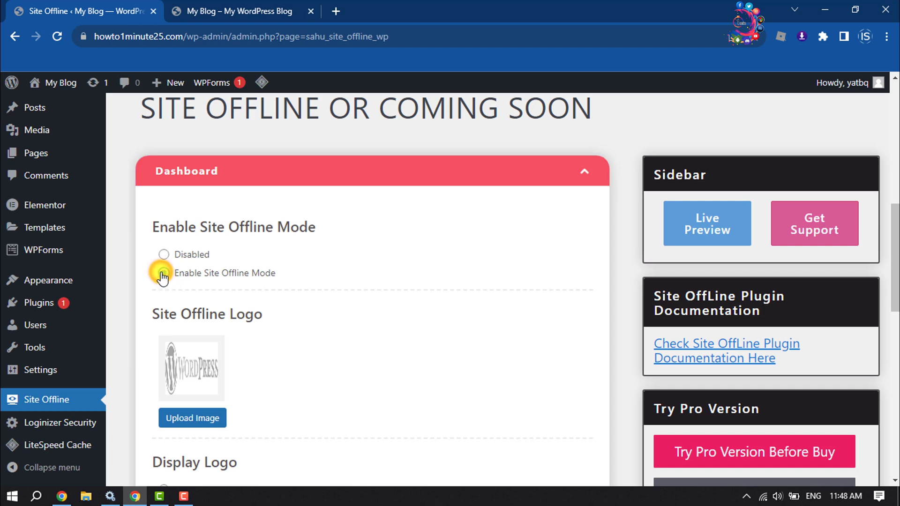
left_click(162, 273)
scroll(183, 279, "down", 2)
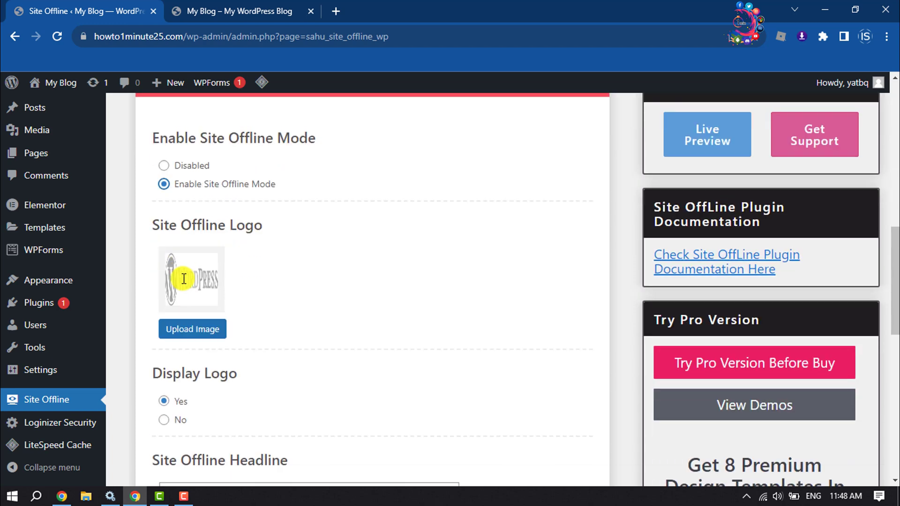
scroll(183, 278, "down", 1)
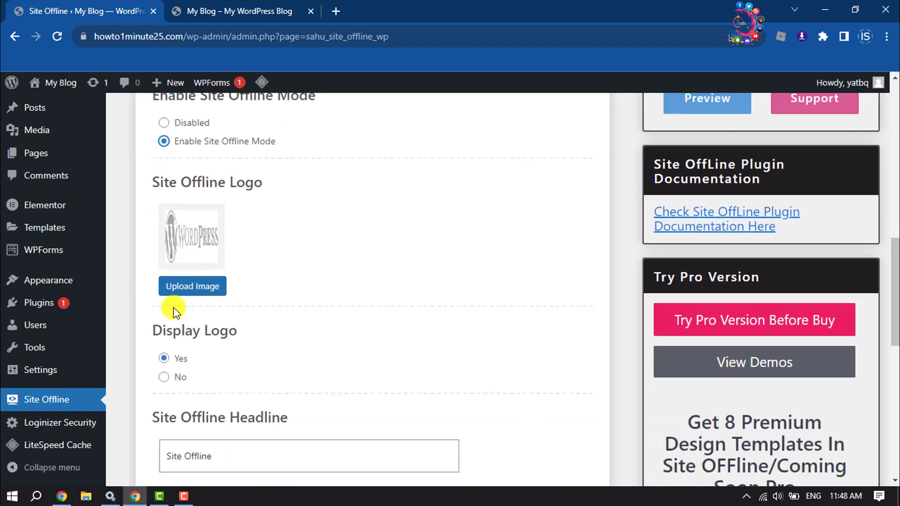
- Choose the WordPress image as the offline page logo in the media dialog
left_click(192, 287)
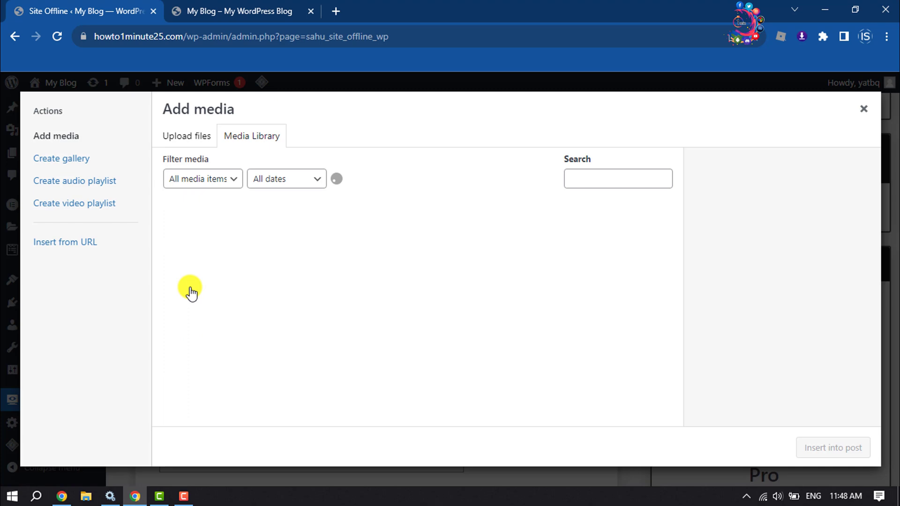
left_click(187, 136)
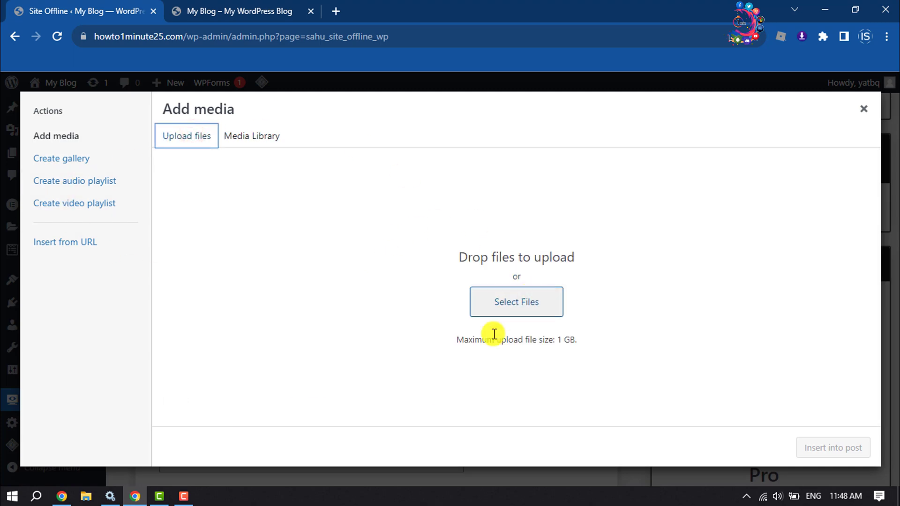
left_click(863, 108)
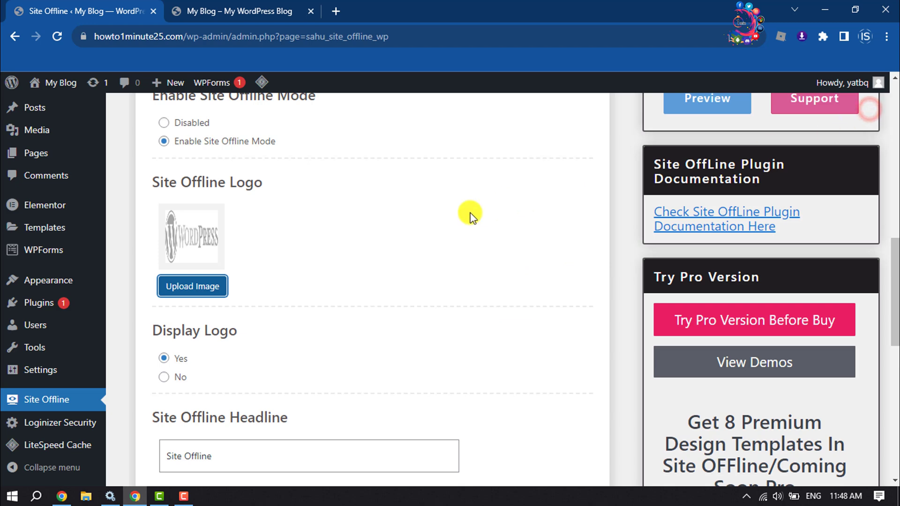
scroll(470, 214, "down", 3)
scroll(305, 296, "down", 1)
scroll(282, 303, "down", 1)
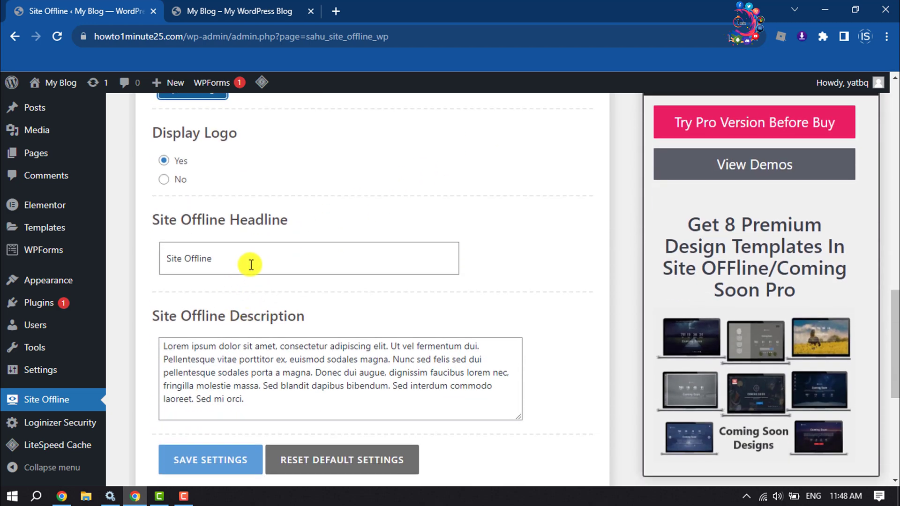
- Replace the headline with 'Coming Soon!', select the description text, and save the settings
left_click_drag(267, 258, 167, 258)
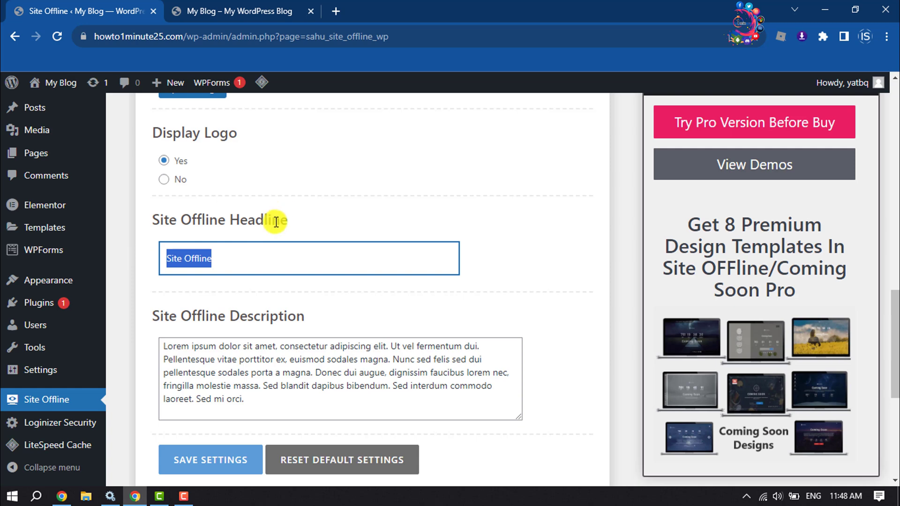
type("Coming Soon!")
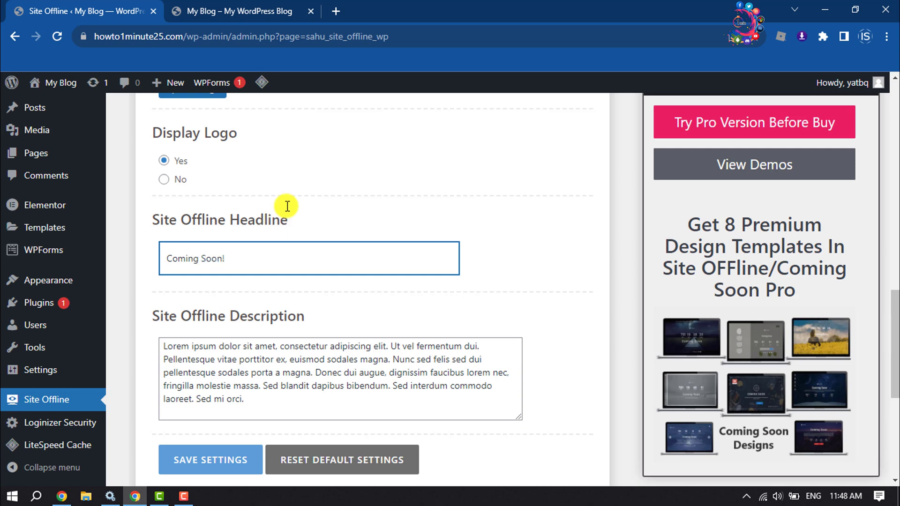
scroll(275, 220, "down", 1)
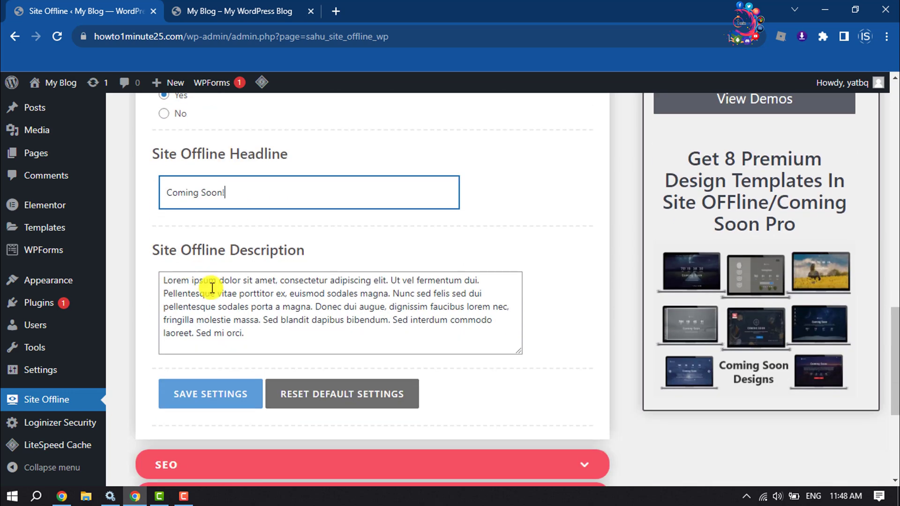
left_click(211, 320)
left_click_drag(261, 333, 162, 270)
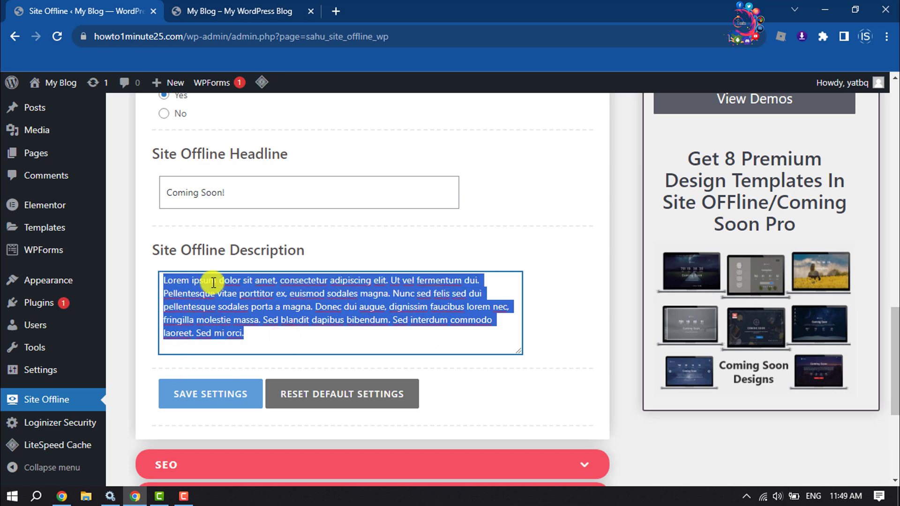
scroll(252, 310, "down", 2)
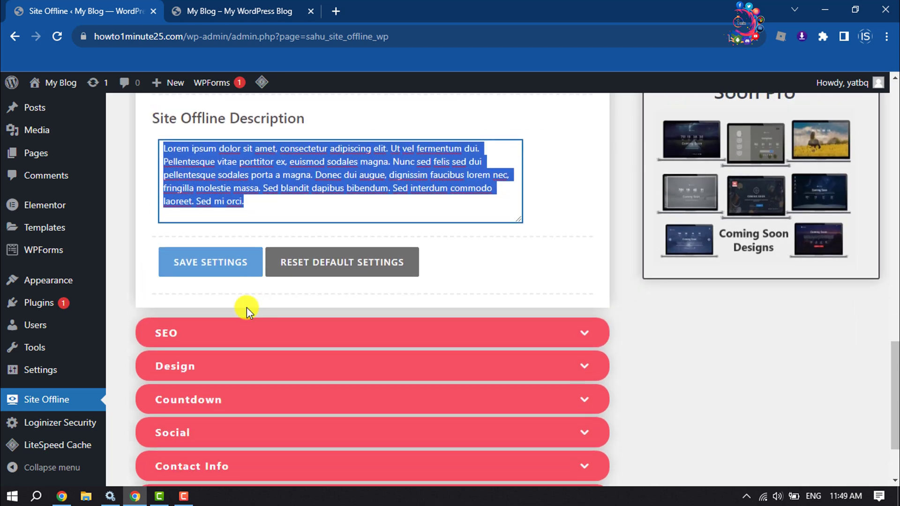
left_click(217, 273)
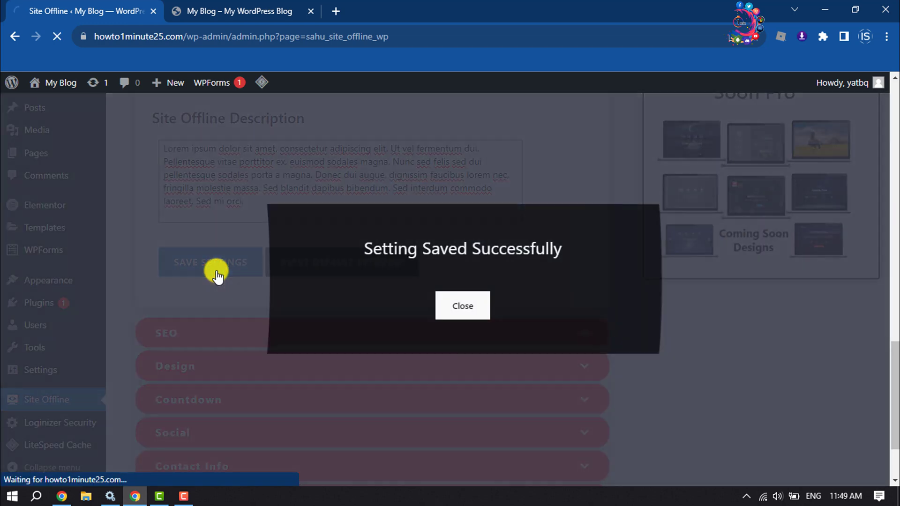
left_click(418, 306)
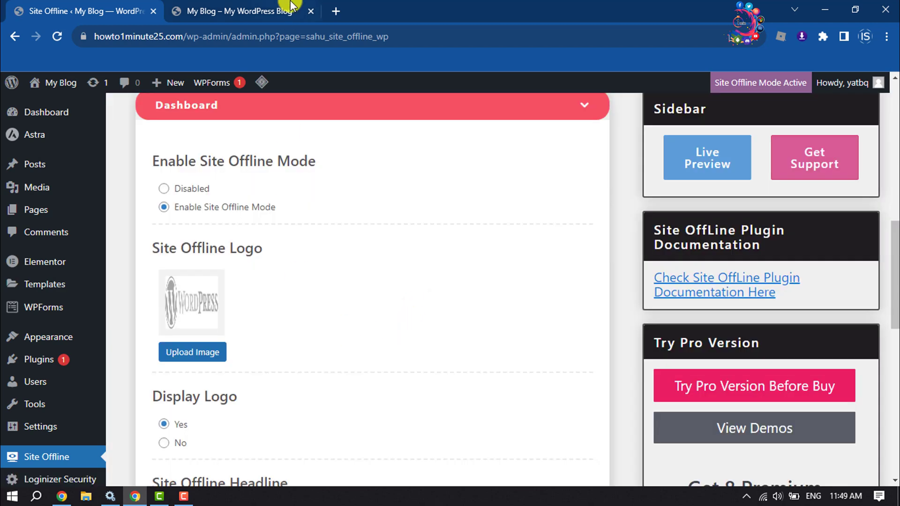
left_click(290, 11)
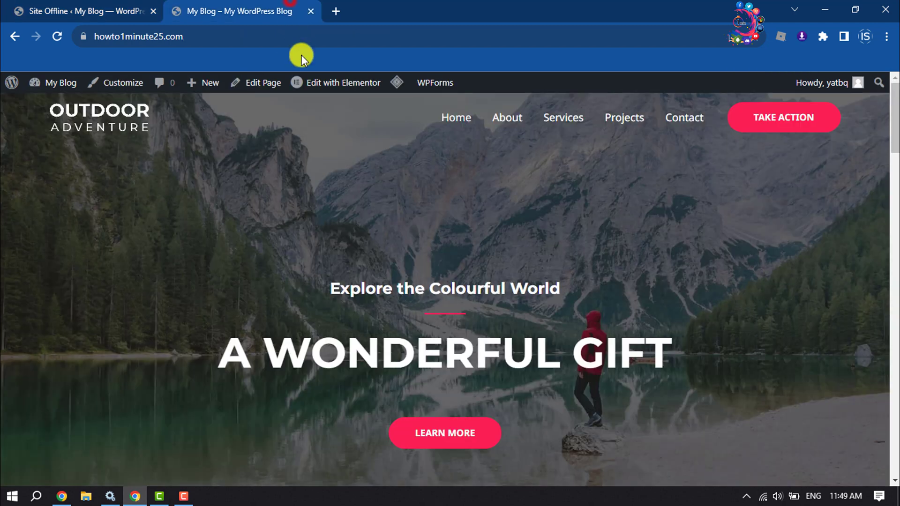
left_click(57, 37)
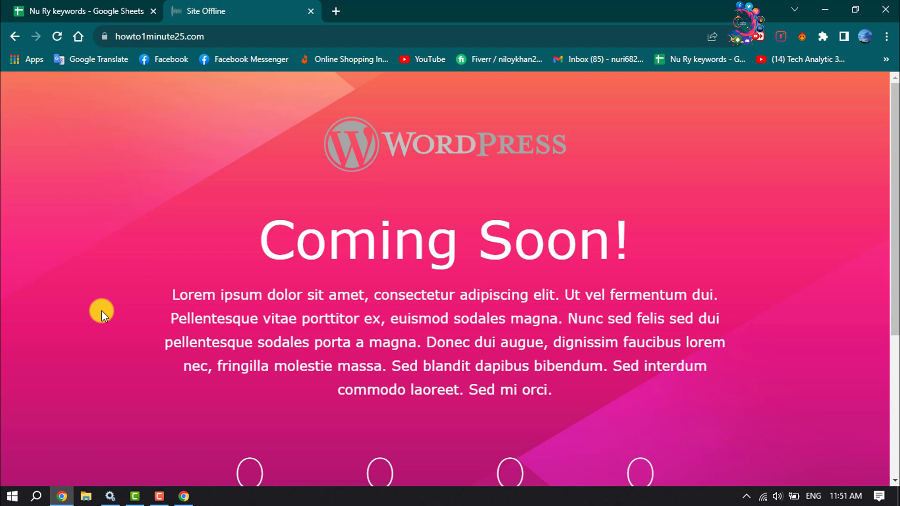
scroll(101, 304, "down", 3)
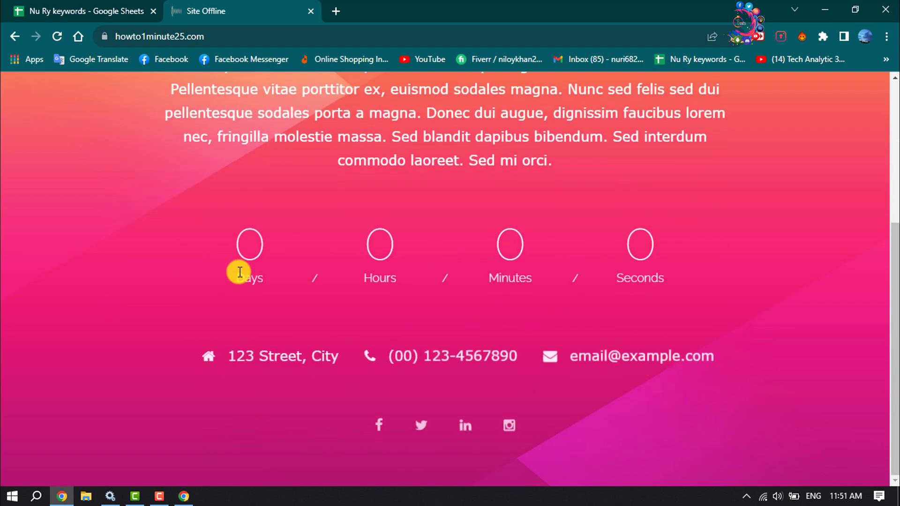
scroll(240, 281, "up", 3)
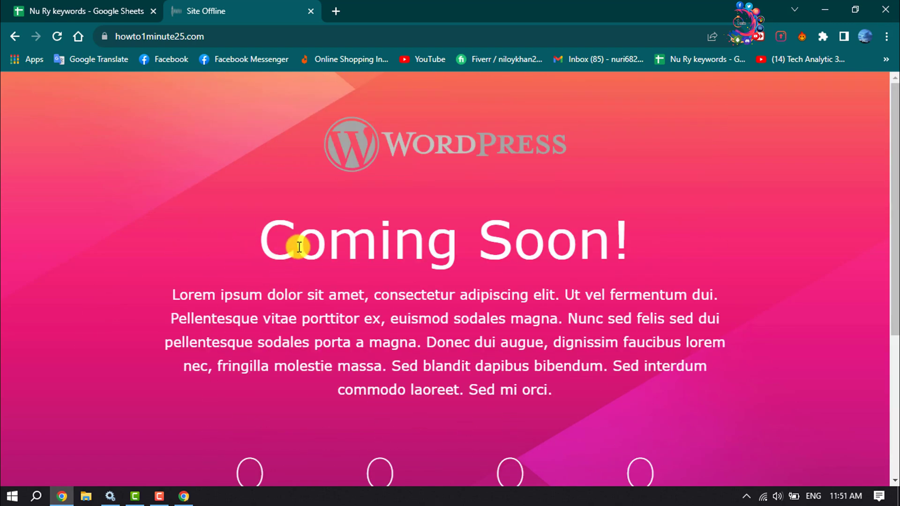
scroll(300, 245, "down", 3)
scroll(300, 246, "down", 2)
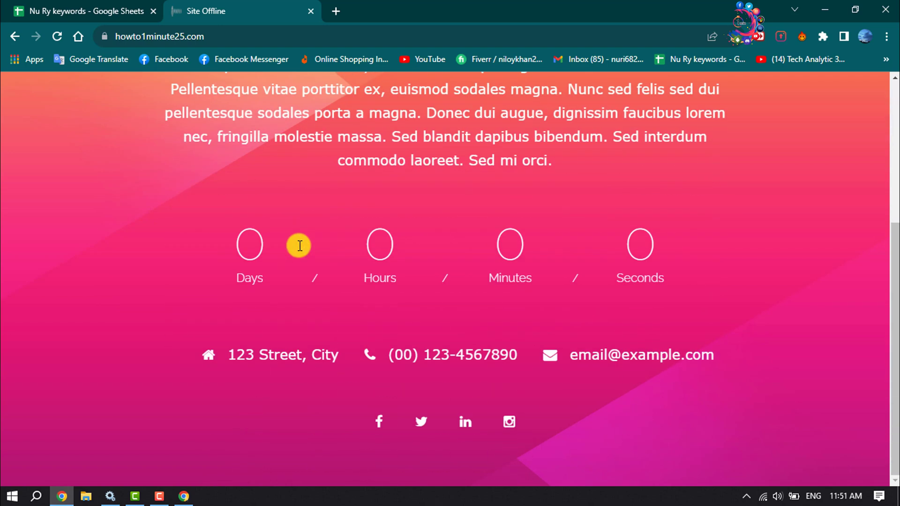
scroll(300, 245, "up", 3)
scroll(354, 267, "up", 2)
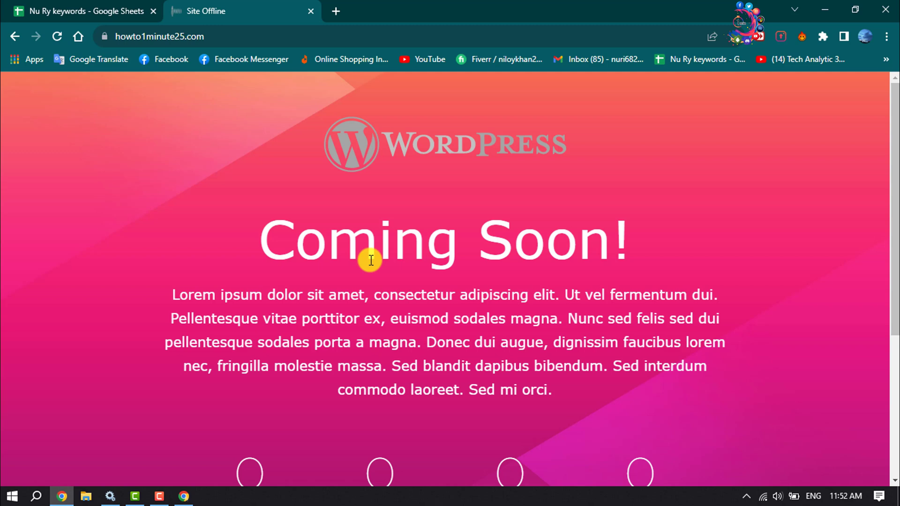
key("alt+Tab")
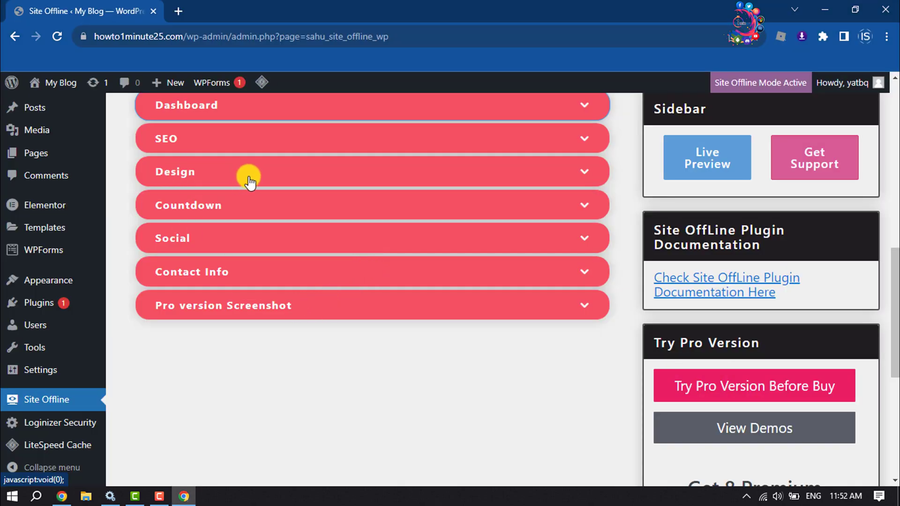
- Set the Design background to a plain, very dark colour
left_click(254, 177)
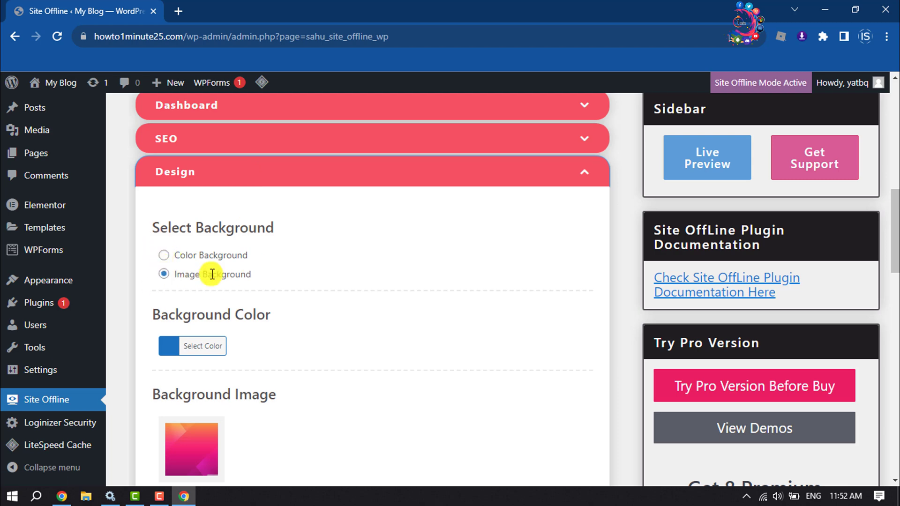
scroll(211, 274, "down", 3)
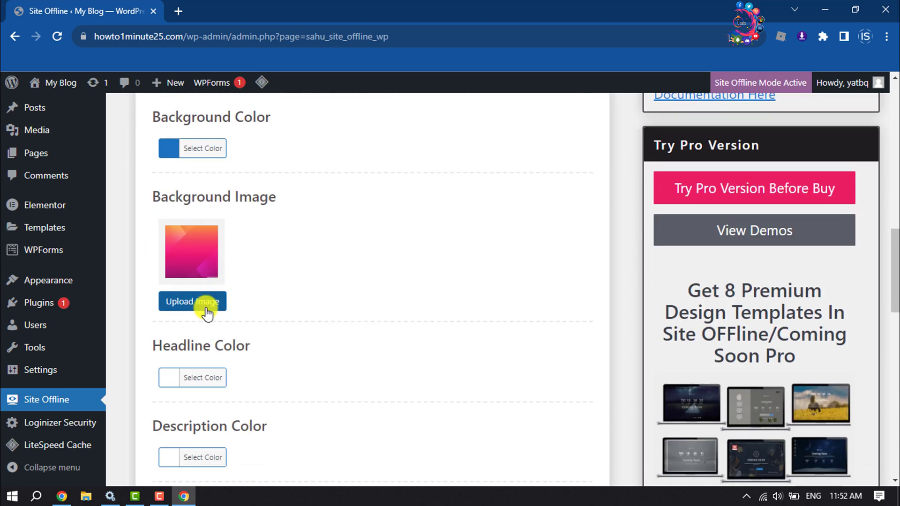
scroll(211, 282, "up", 2)
scroll(211, 246, "down", 2)
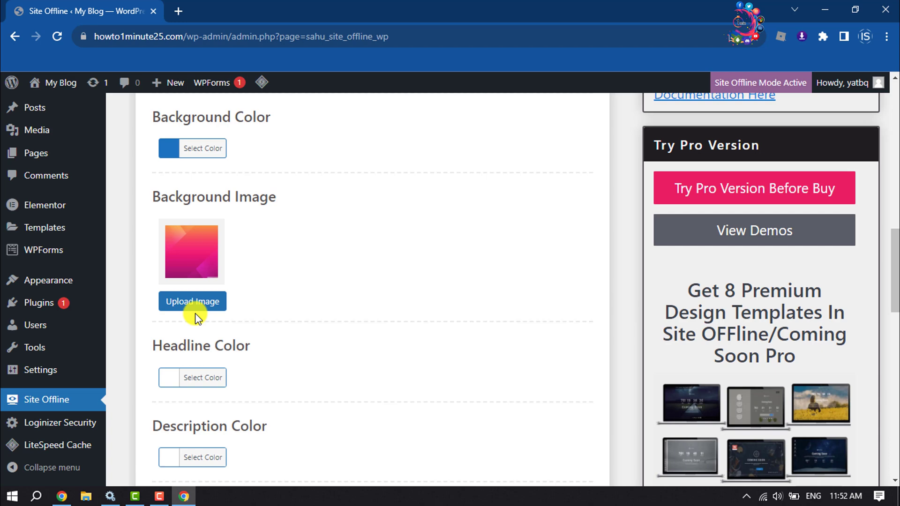
scroll(195, 314, "up", 2)
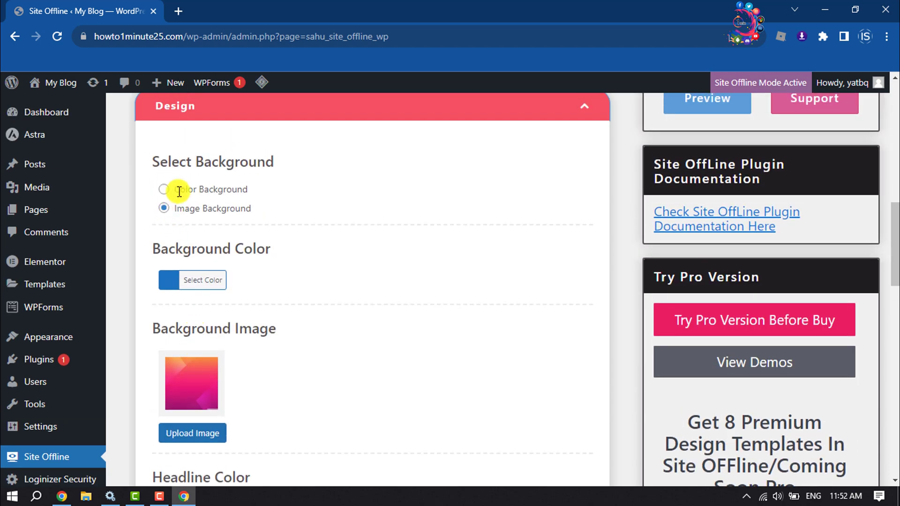
left_click(164, 190)
scroll(192, 280, "down", 1)
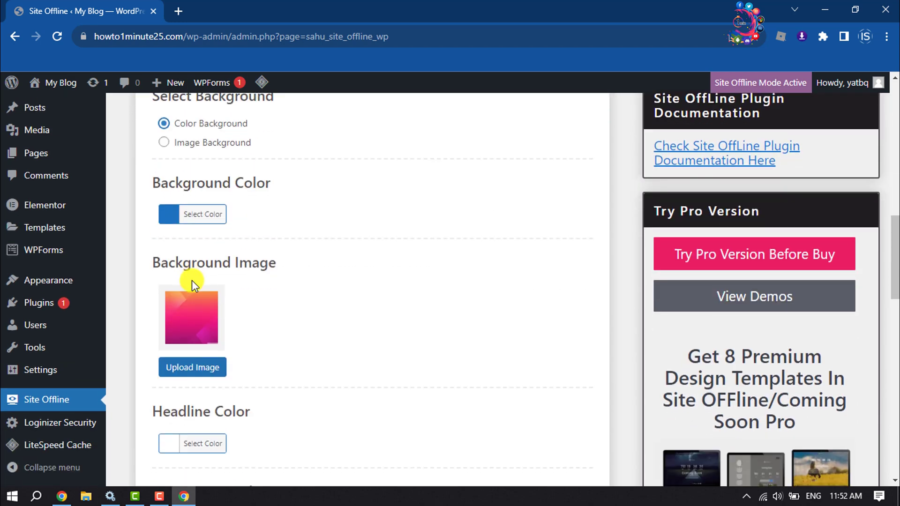
left_click(182, 214)
left_click_drag(271, 256, 181, 348)
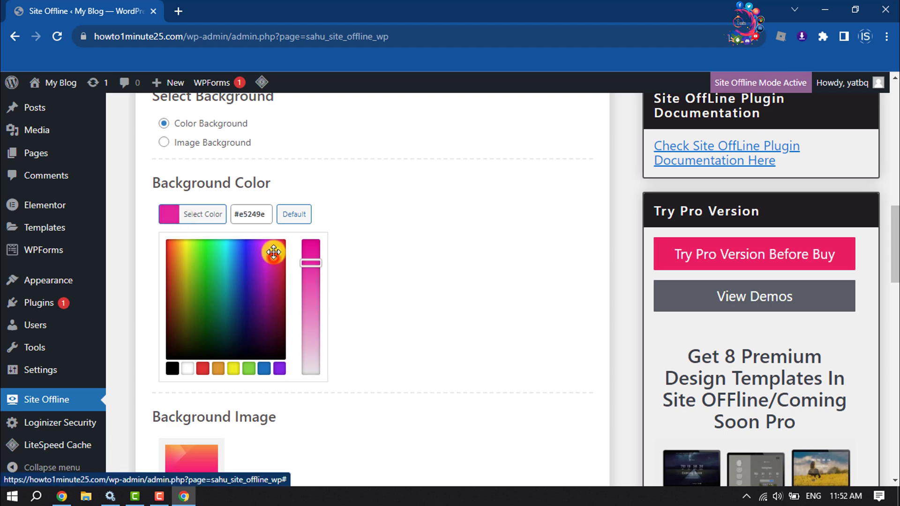
left_click(405, 254)
scroll(404, 255, "down", 3)
scroll(404, 255, "down", 1)
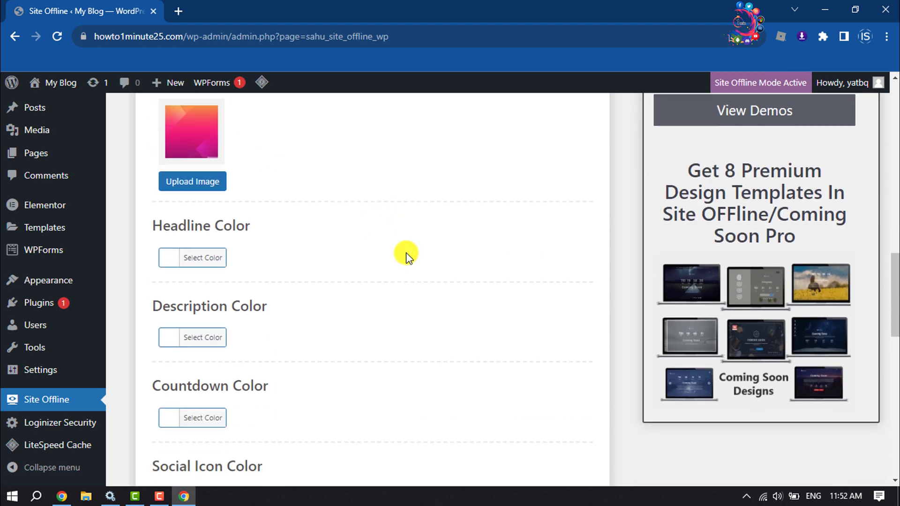
scroll(404, 254, "down", 1)
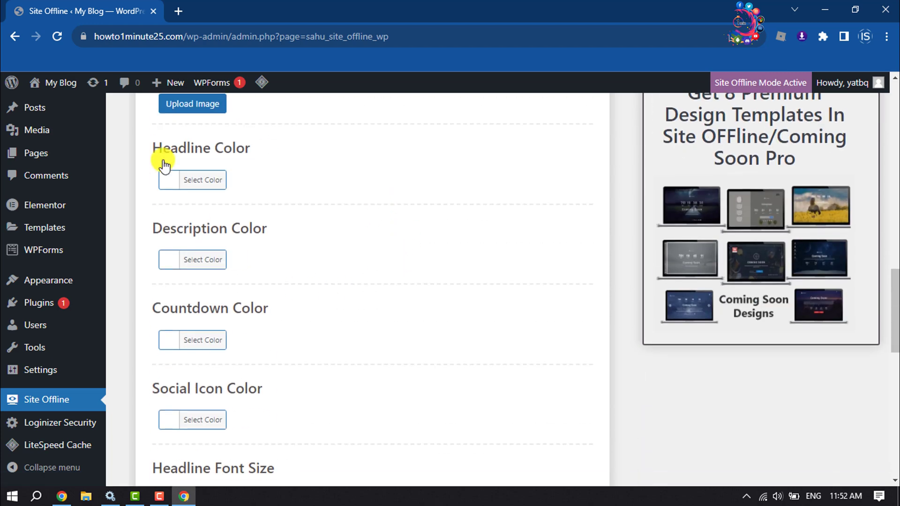
- Check the Coming Soon page in the other window, then save the design settings
left_click(62, 497)
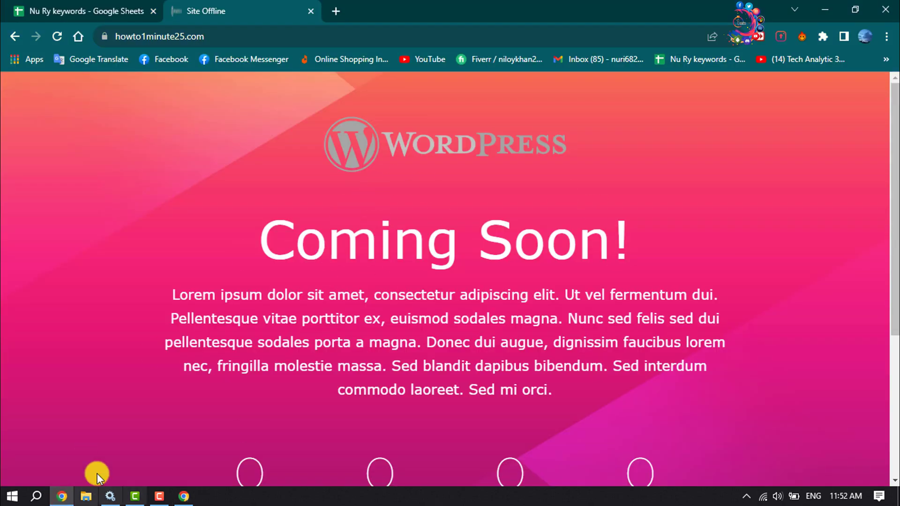
left_click(184, 497)
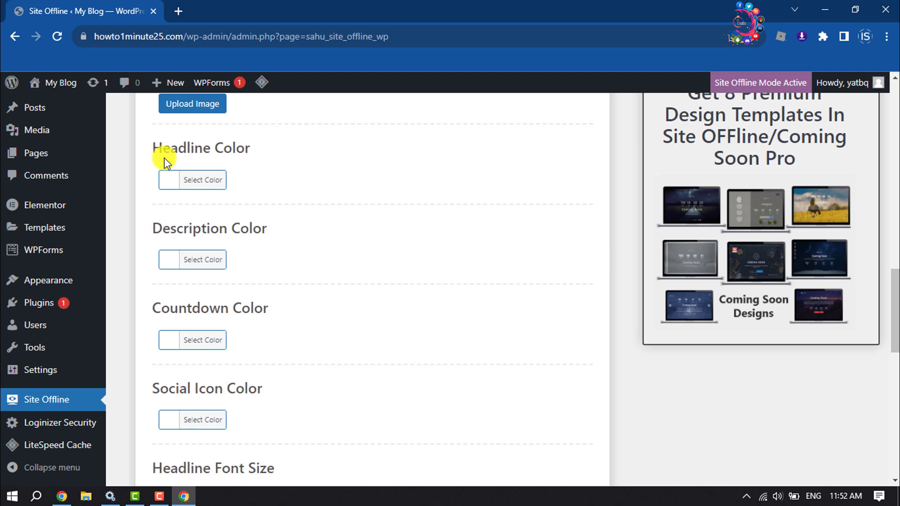
scroll(236, 268, "down", 1)
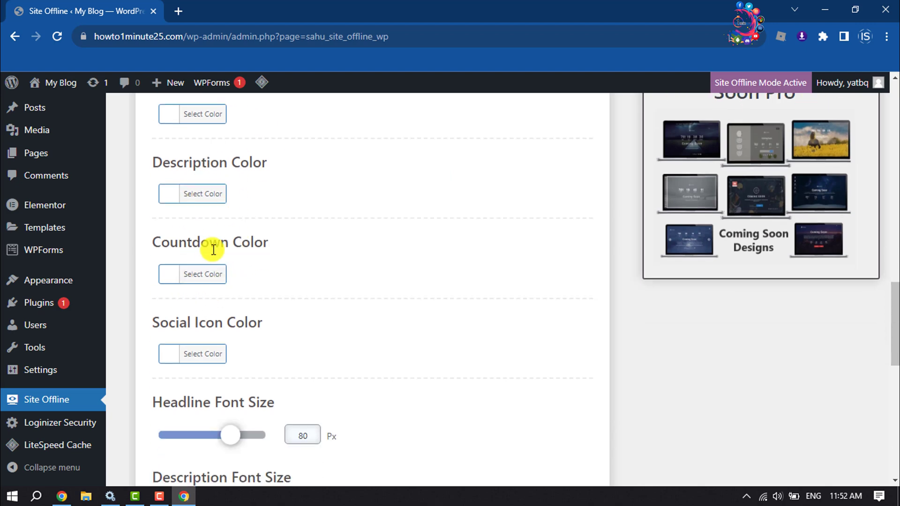
scroll(225, 281, "down", 3)
scroll(246, 243, "down", 5)
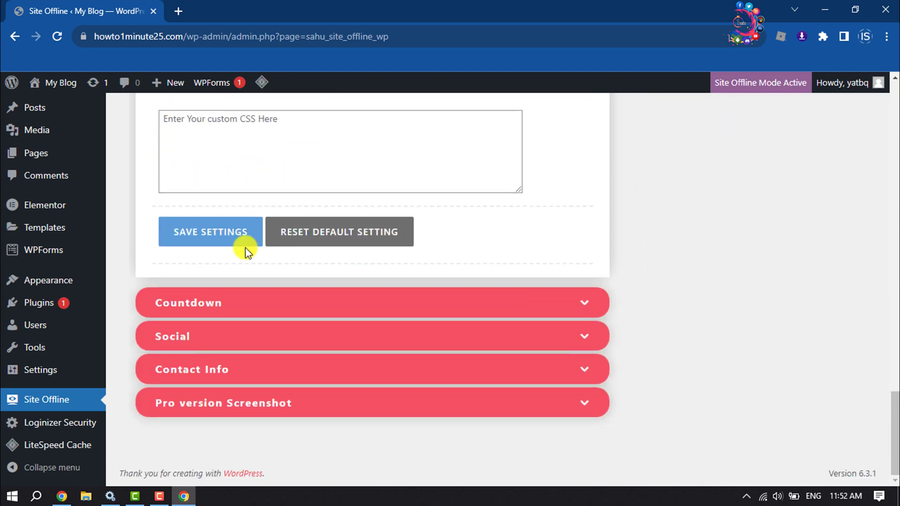
scroll(246, 251, "up", 1)
scroll(247, 251, "up", 1)
scroll(247, 251, "down", 3)
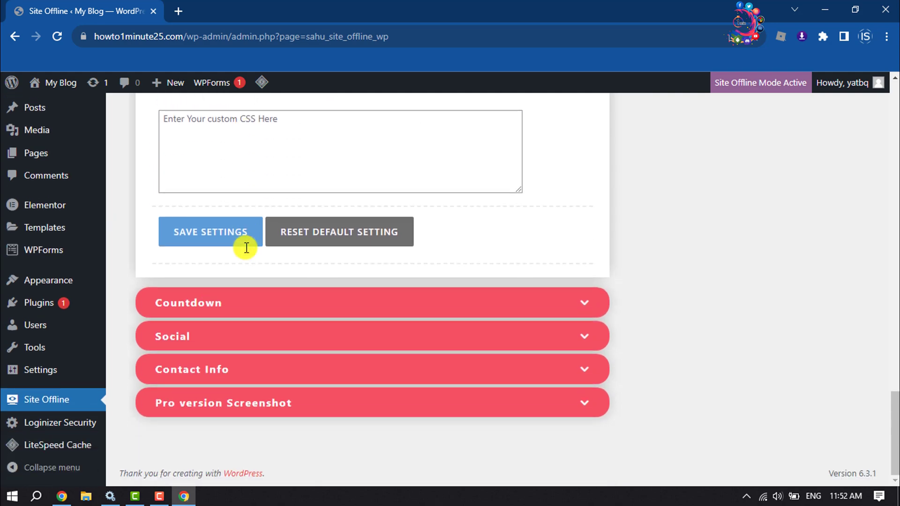
left_click(223, 236)
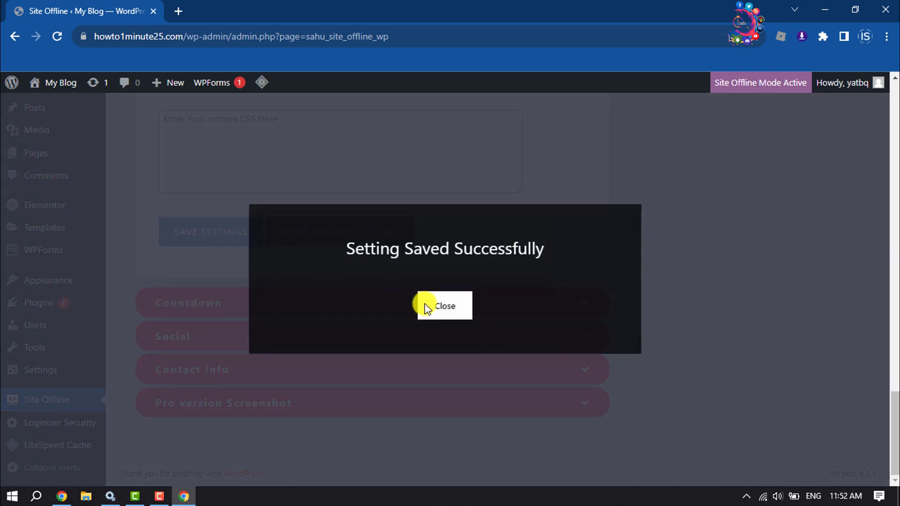
left_click(424, 305)
scroll(327, 281, "up", 8)
scroll(232, 140, "up", 4)
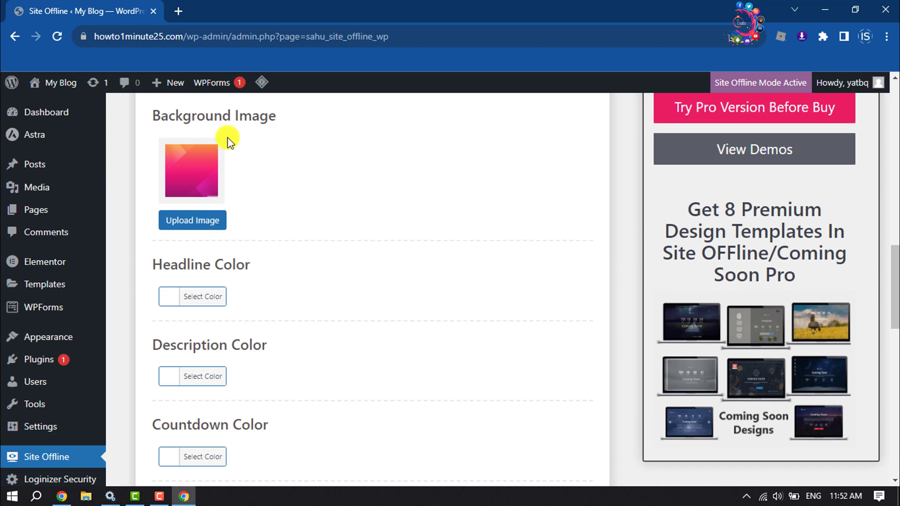
scroll(232, 212, "up", 3)
scroll(229, 162, "up", 3)
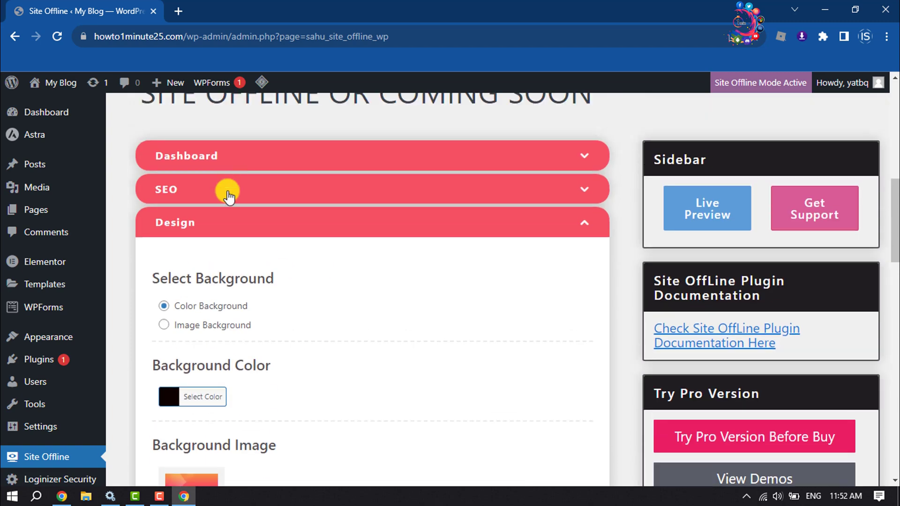
- Collapse Design and change the Countdown end date to 2023/09/10, then save
left_click(213, 225)
left_click(227, 257)
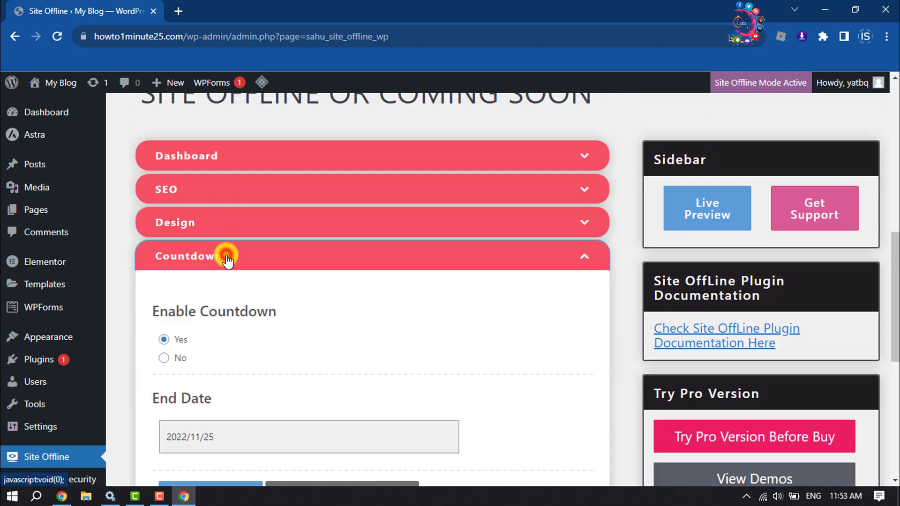
scroll(227, 257, "down", 2)
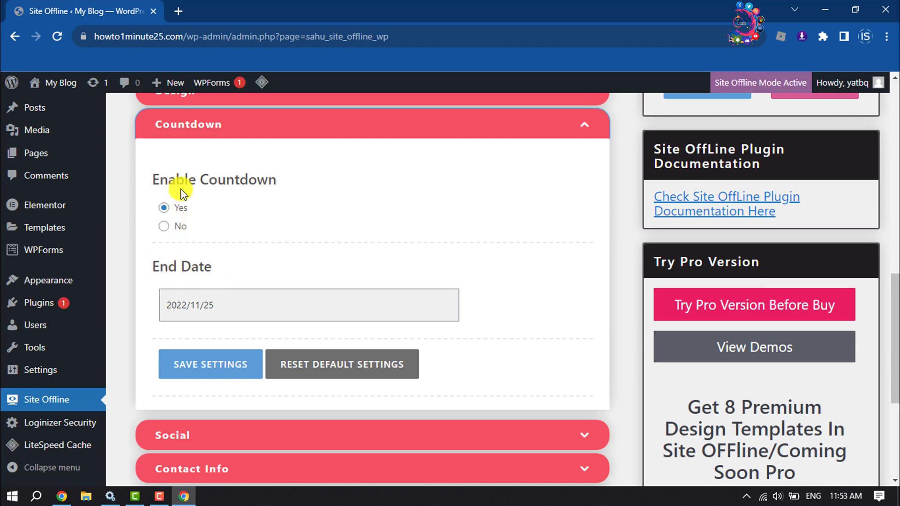
scroll(169, 214, "down", 2)
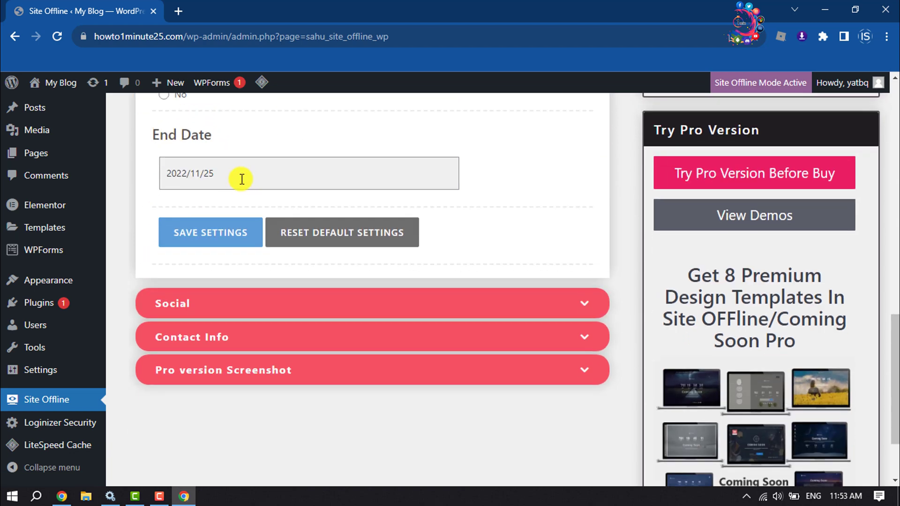
left_click_drag(213, 173, 205, 173)
left_click(240, 173)
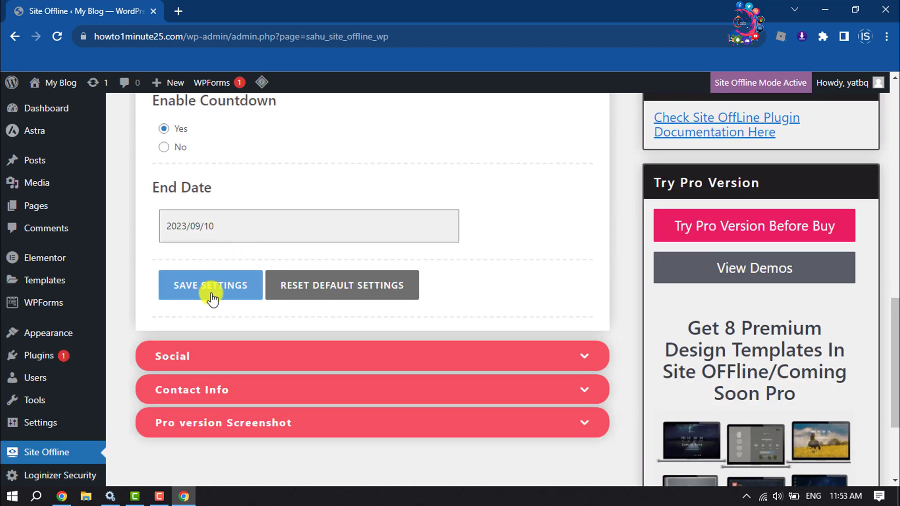
left_click(214, 286)
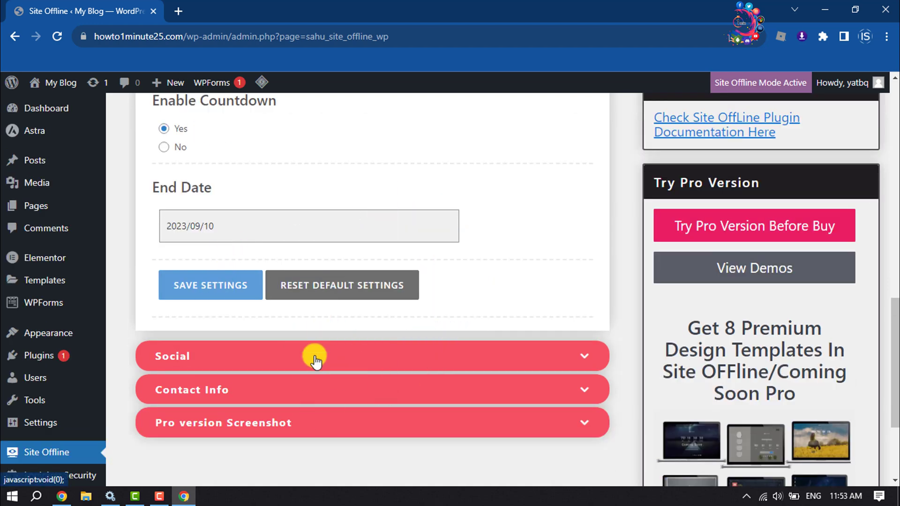
- Expand the Social section and select the Facebook and Twitter link fields
left_click(225, 365)
scroll(225, 352, "down", 3)
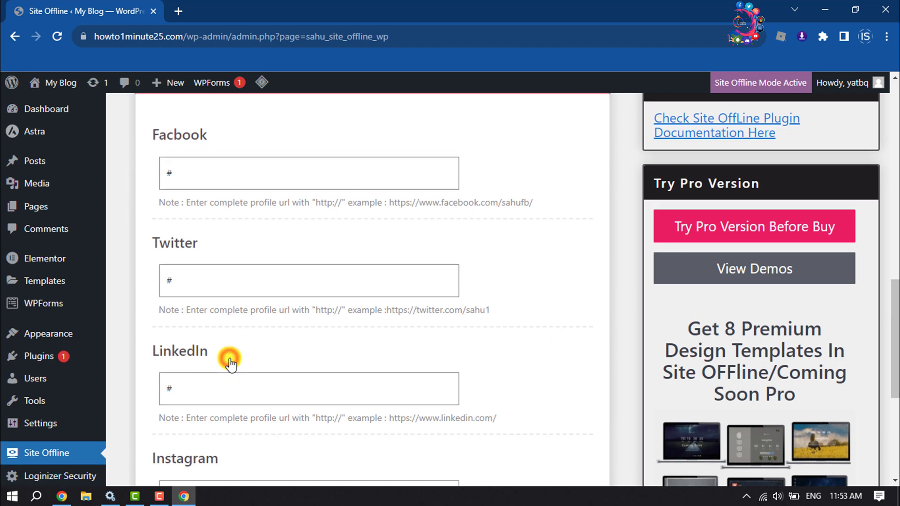
scroll(225, 316, "up", 2)
double_click(213, 239)
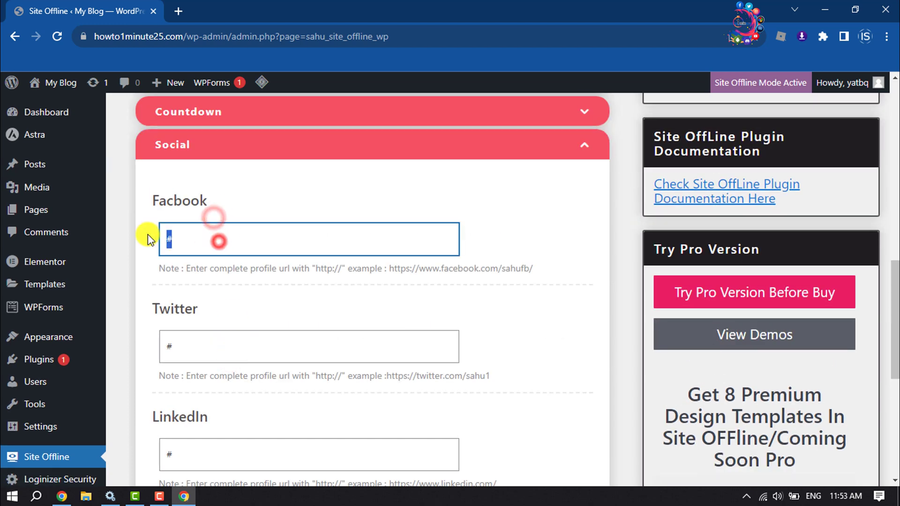
scroll(213, 255, "down", 1)
scroll(212, 254, "down", 2)
left_click(169, 212)
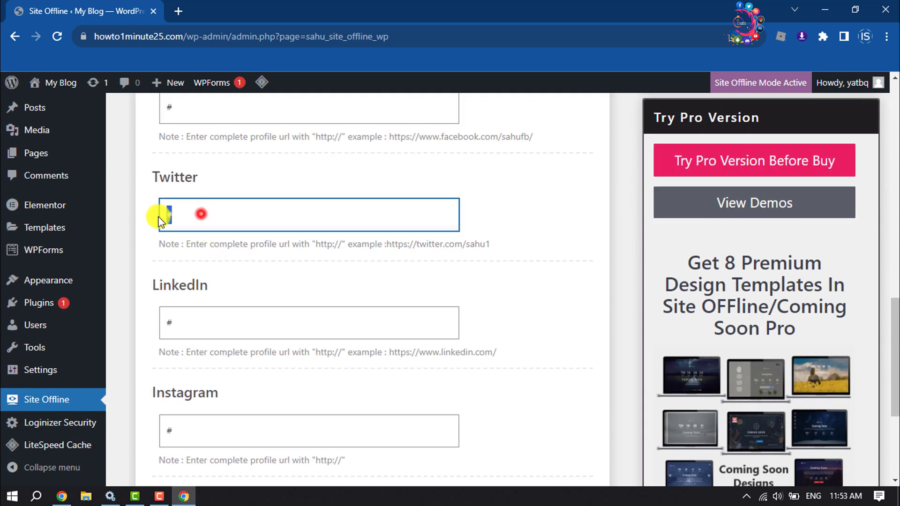
scroll(239, 269, "down", 3)
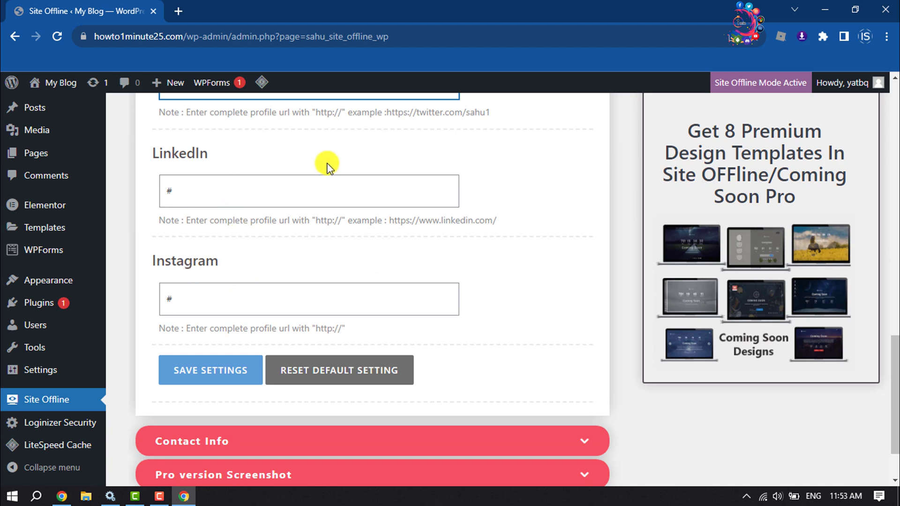
scroll(244, 298, "down", 1)
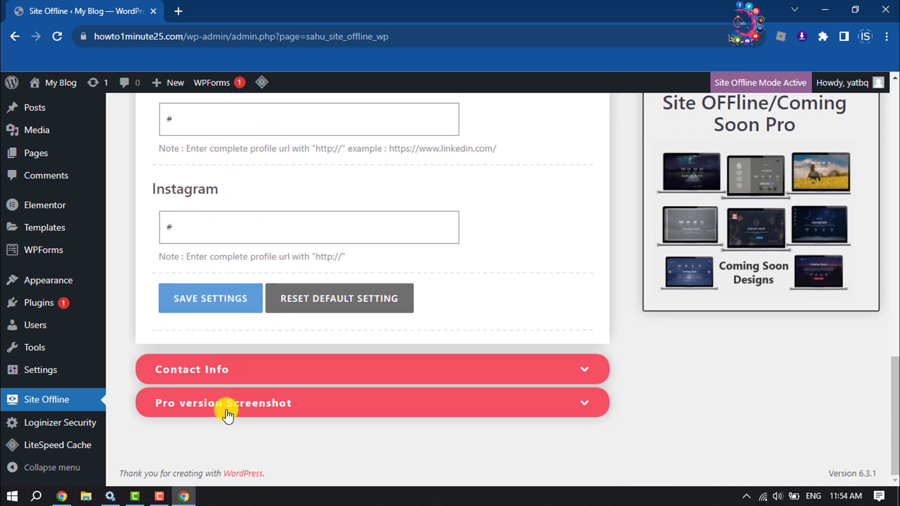
- Expand the Contact Info settings section
left_click(224, 372)
scroll(230, 368, "down", 2)
scroll(230, 367, "up", 1)
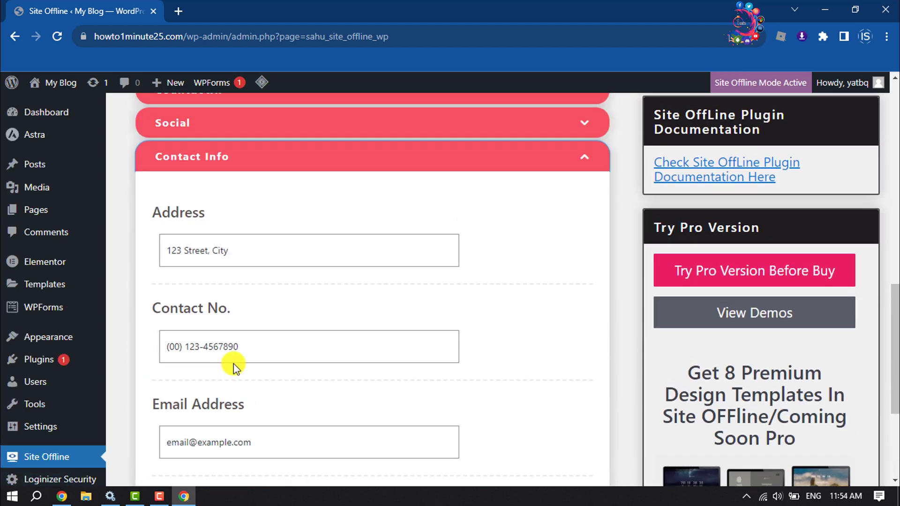
left_click_drag(256, 253, 119, 242)
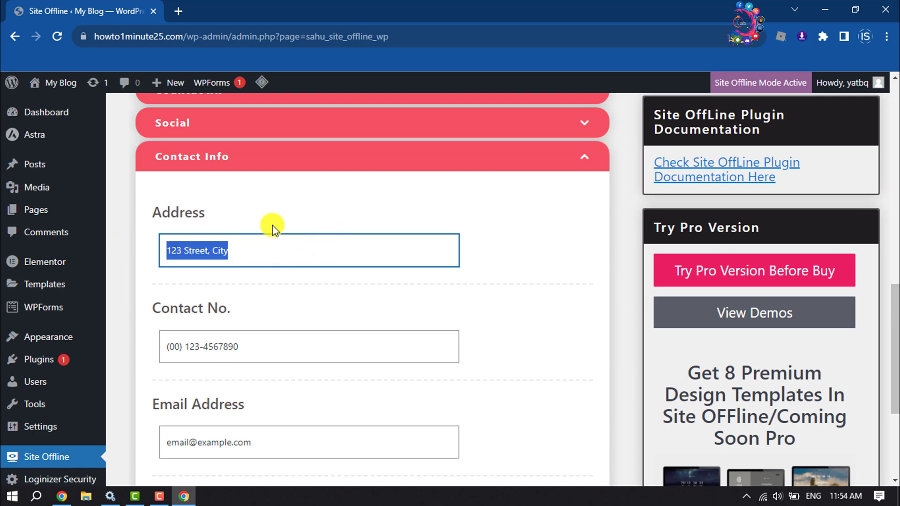
scroll(262, 234, "down", 2)
scroll(257, 299, "up", 1)
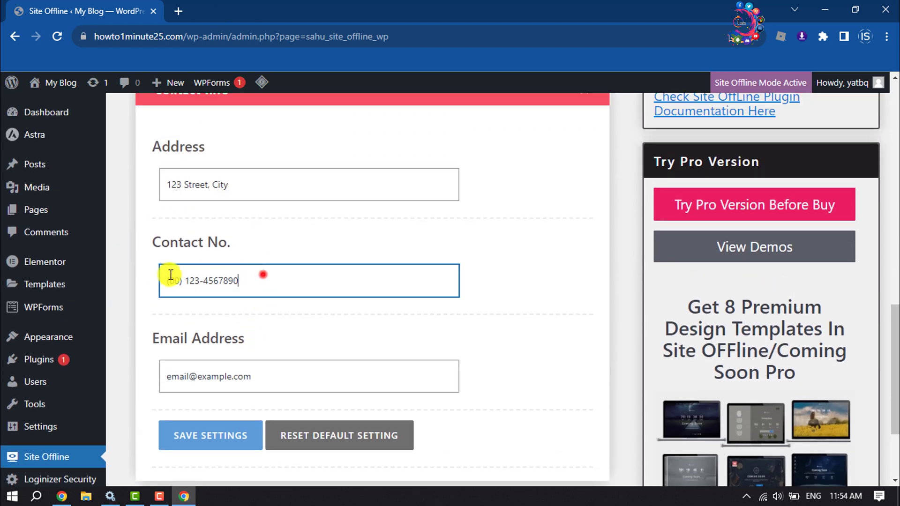
left_click_drag(260, 278, 141, 275)
scroll(289, 279, "down", 2)
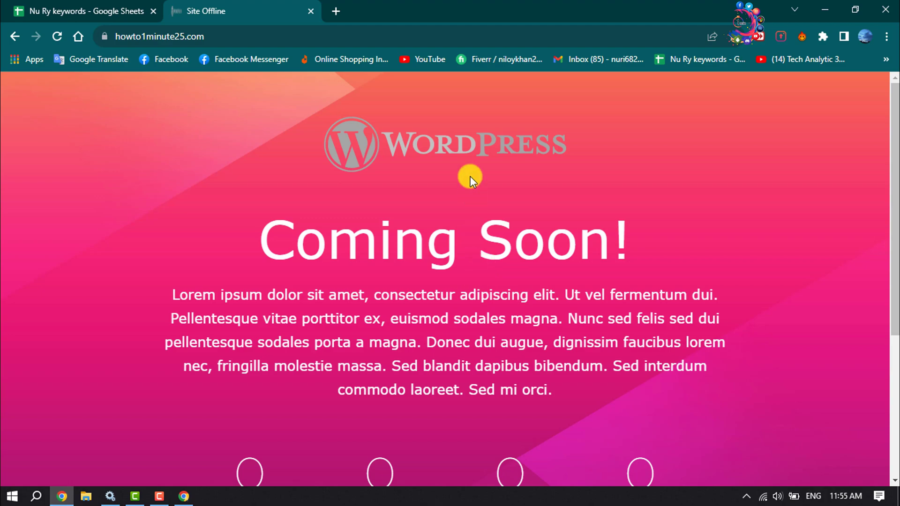
scroll(468, 210, "down", 3)
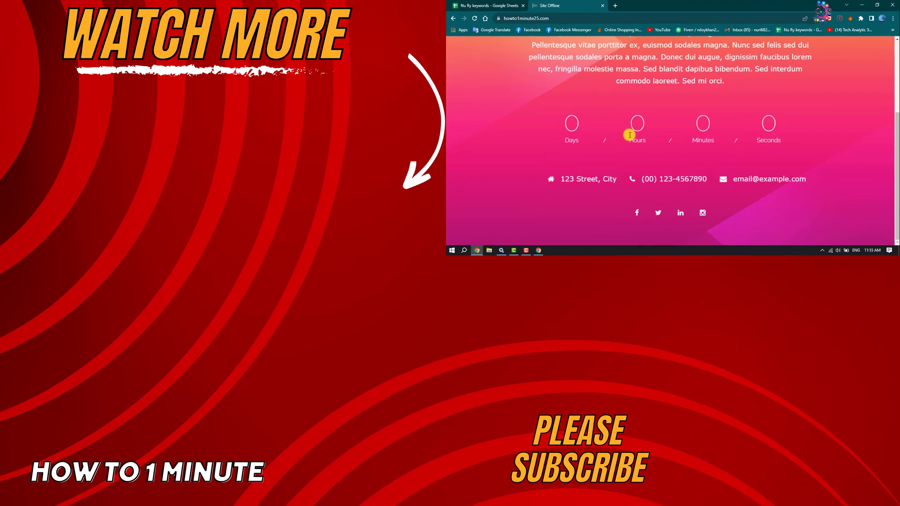
scroll(630, 136, "up", 3)
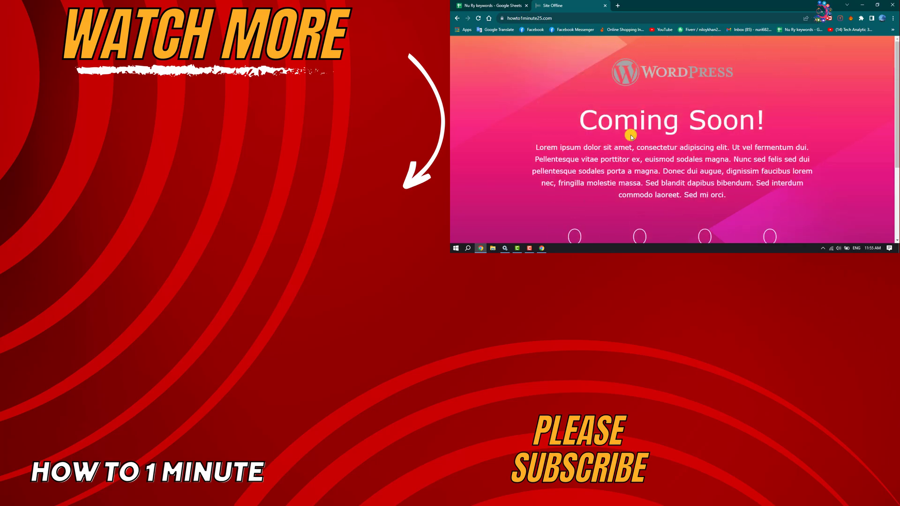